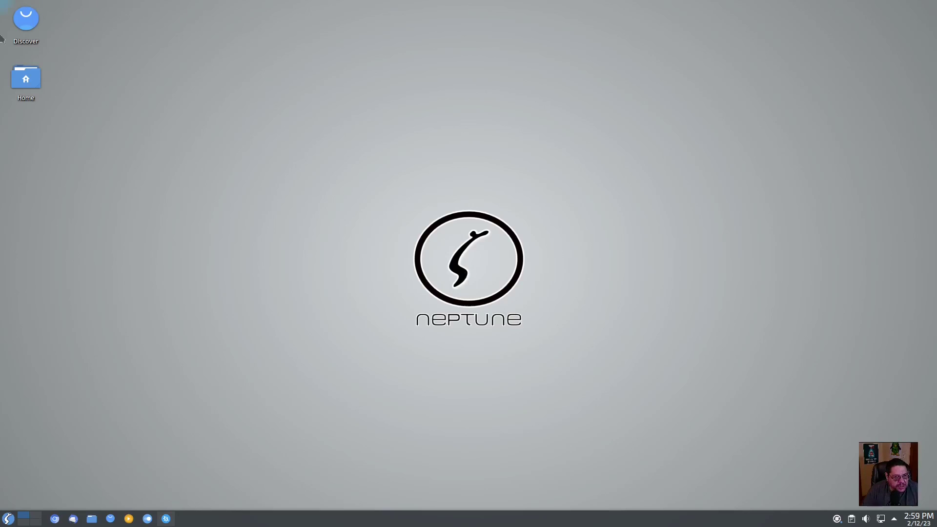
Open the Discover software center and its updates list, then close it
{"action": "left_click", "coordinate": [38, 73]}
{"action": "left_click", "coordinate": [7, 294]}
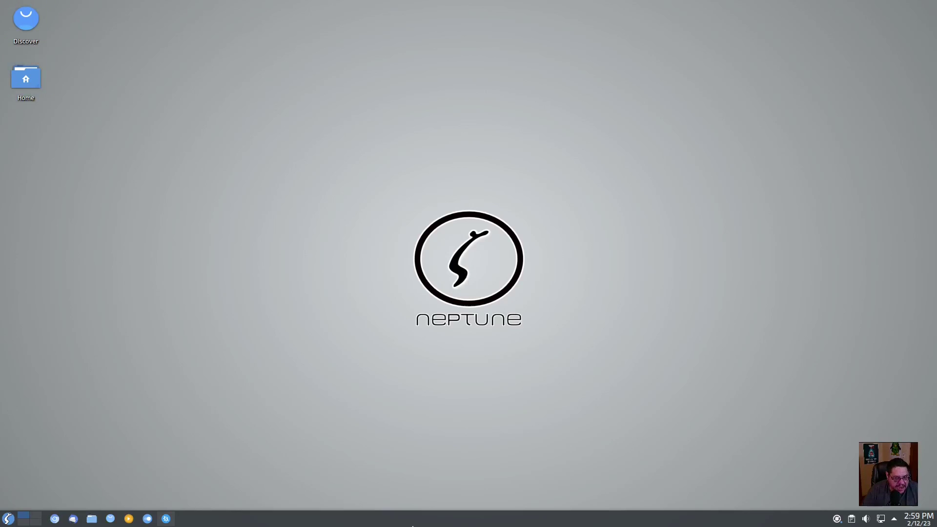
{"action": "double_click", "coordinate": [29, 19]}
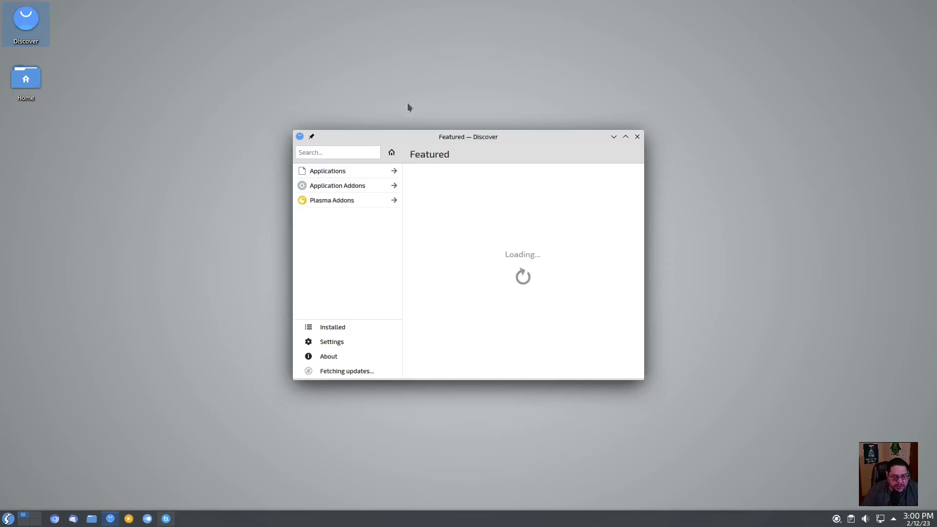
{"action": "left_click_drag", "start_coordinate": [474, 138], "coordinate": [514, 93]}
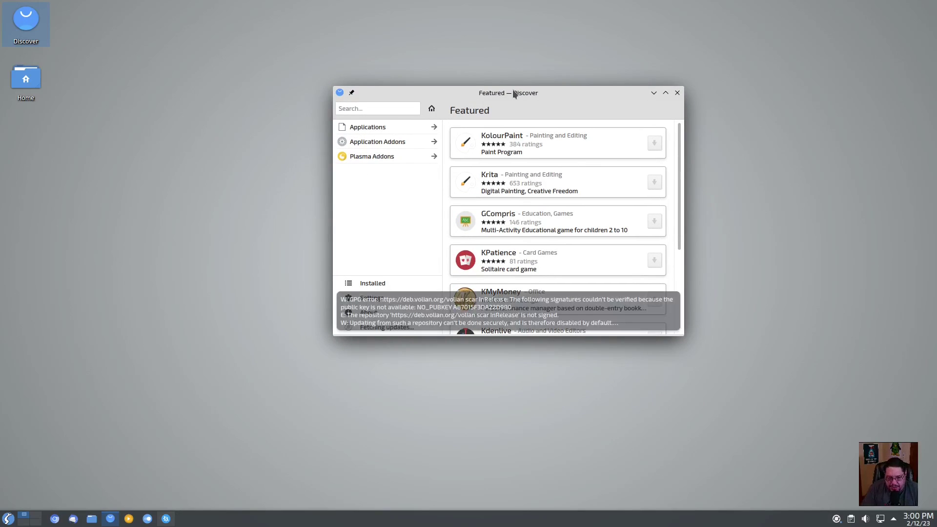
{"action": "left_click", "coordinate": [677, 93]}
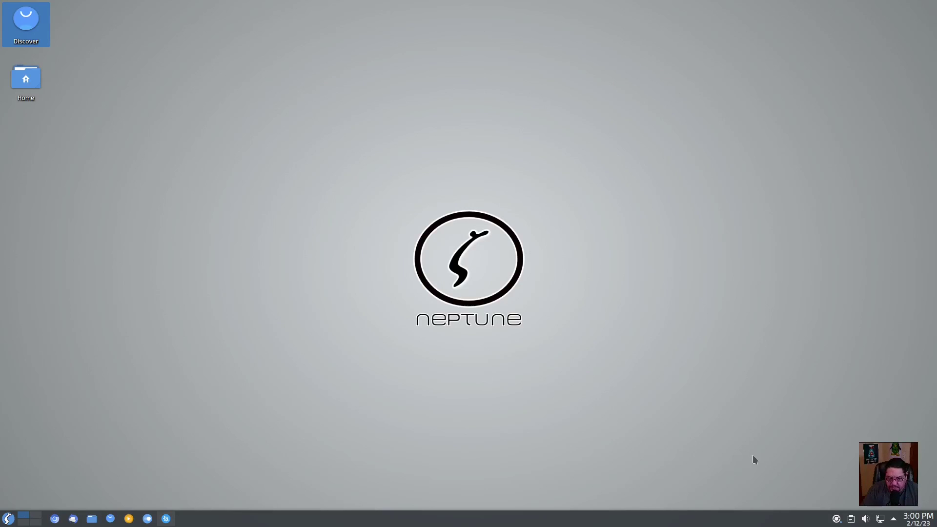
{"action": "left_click", "coordinate": [837, 519]}
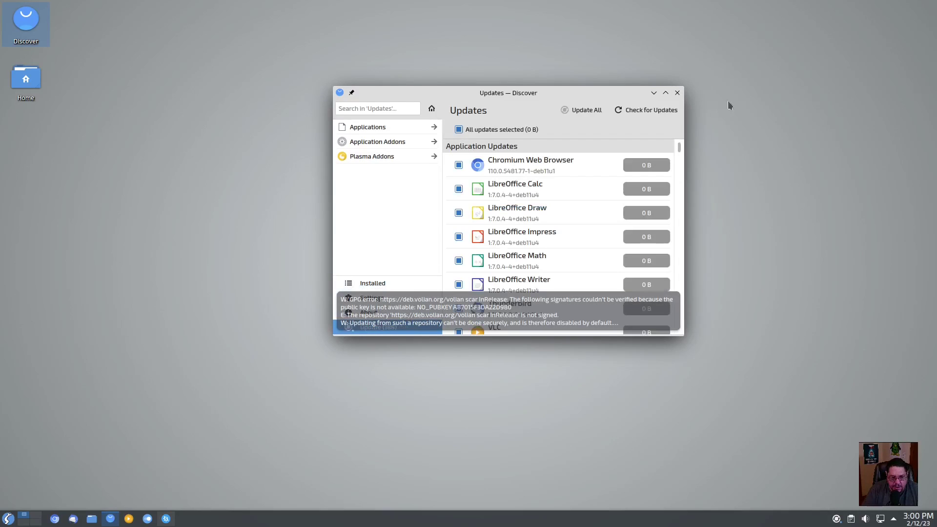
{"action": "left_click", "coordinate": [678, 94]}
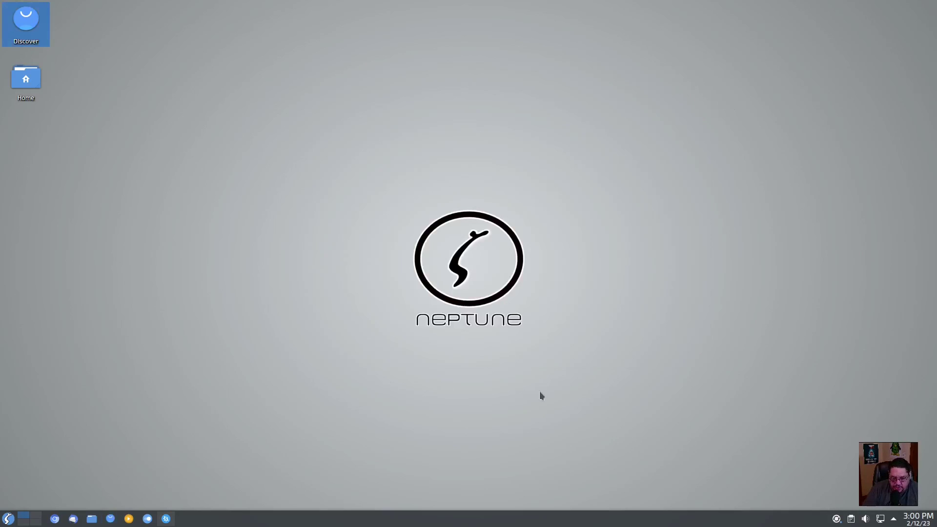
Open the Home folder in the file manager, move it higher, then close it
{"action": "double_click", "coordinate": [30, 84]}
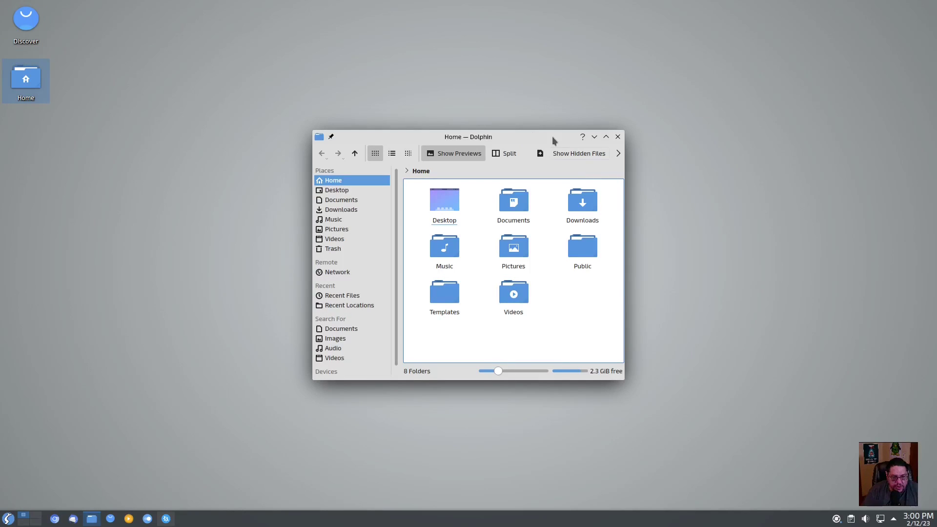
{"action": "left_click_drag", "start_coordinate": [517, 136], "coordinate": [516, 75]}
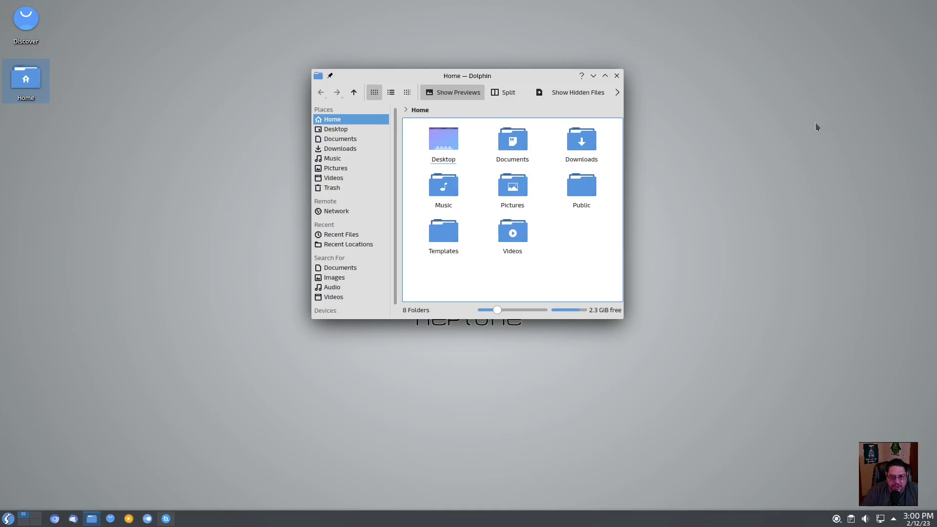
{"action": "left_click", "coordinate": [615, 77]}
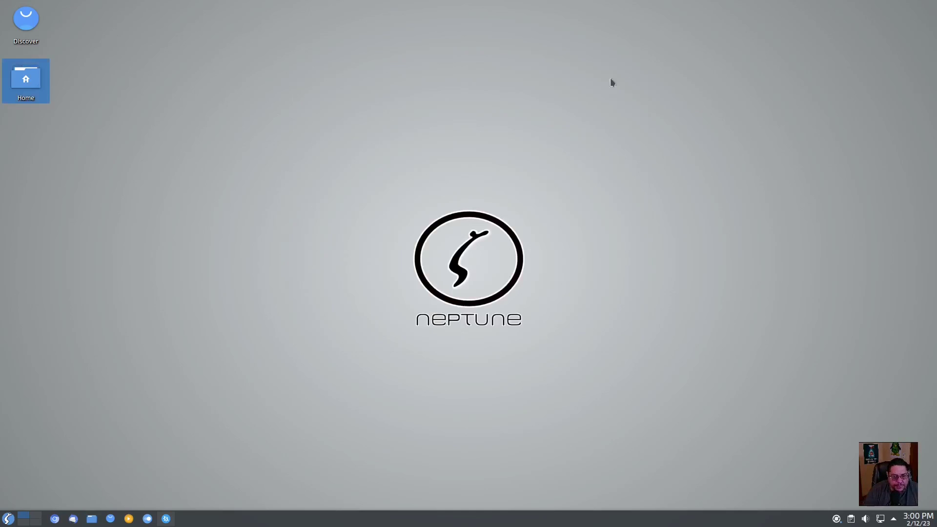
Launch Chromium, view its About version information, then close the browser
{"action": "left_click", "coordinate": [54, 519]}
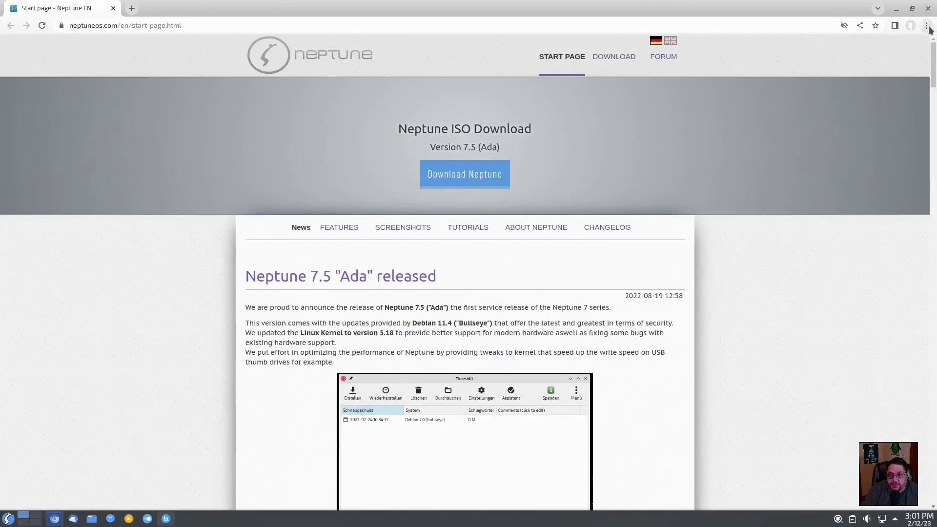
{"action": "left_click", "coordinate": [927, 27]}
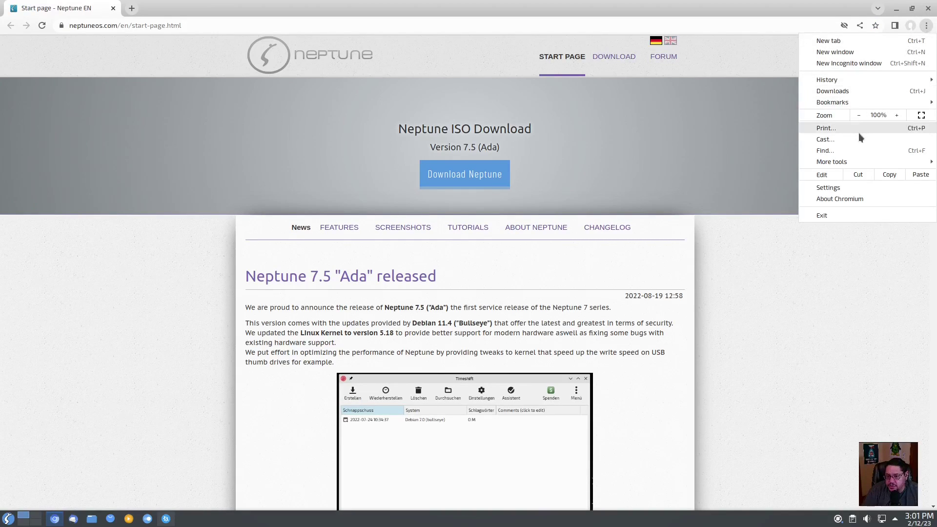
{"action": "left_click", "coordinate": [841, 199]}
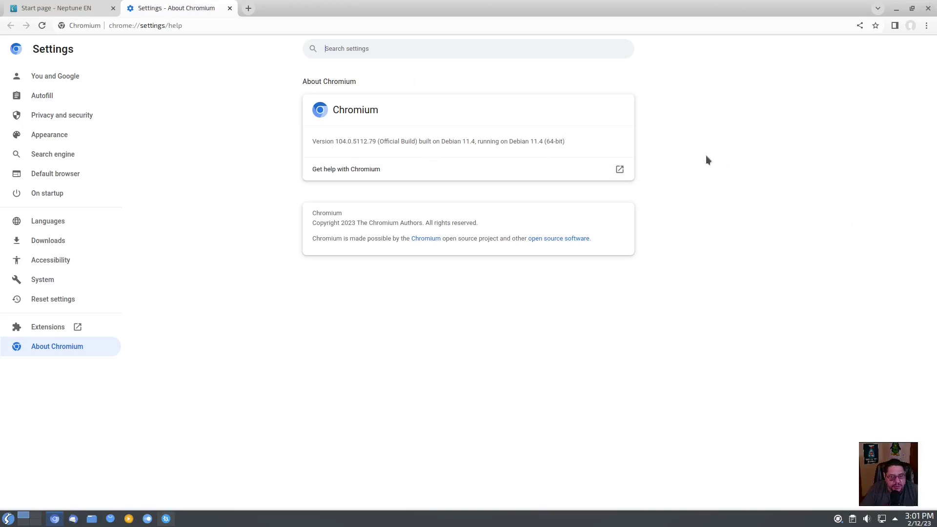
{"action": "left_click", "coordinate": [230, 8]}
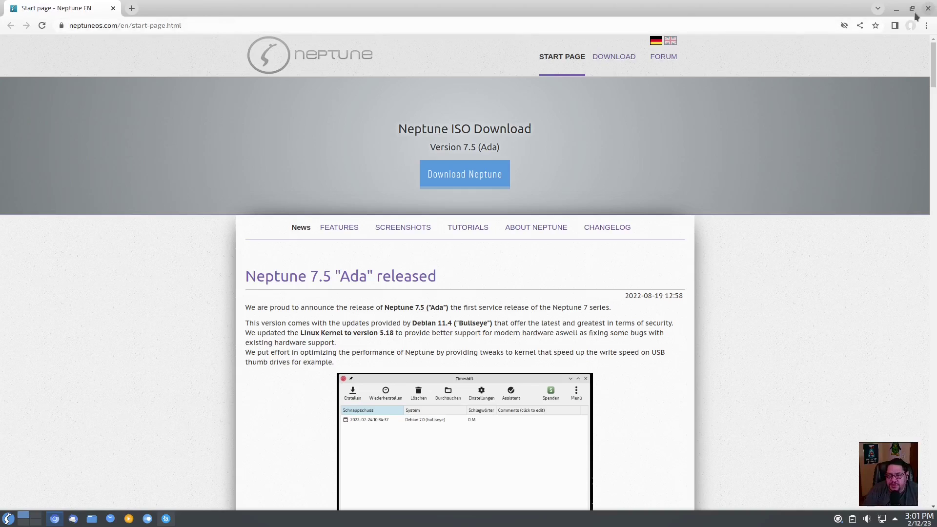
{"action": "left_click", "coordinate": [930, 9]}
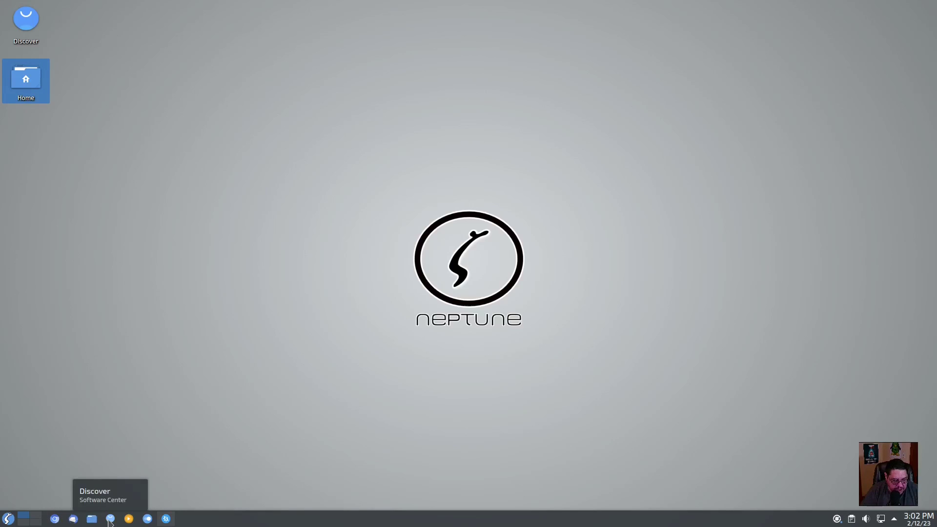
In System Settings' Global Theme page, select and apply Netrunner Black X
{"action": "left_click", "coordinate": [147, 519]}
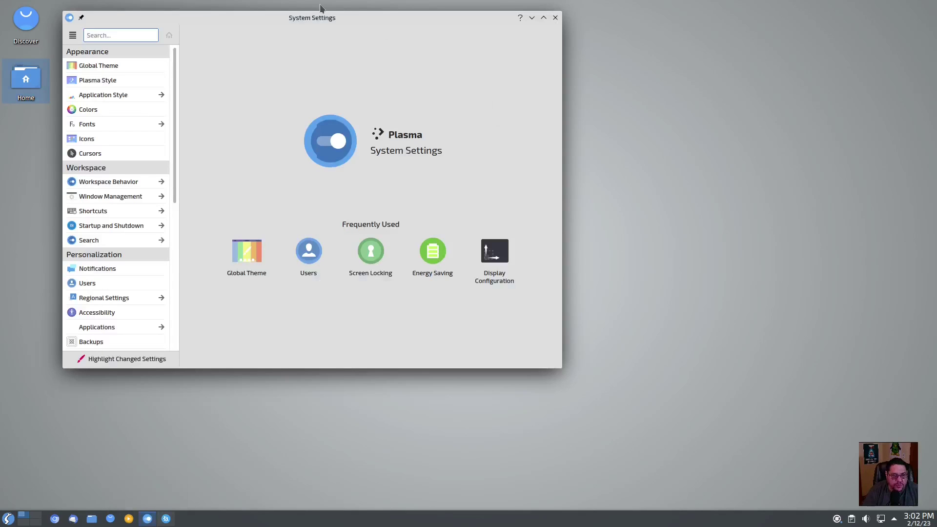
{"action": "left_click_drag", "start_coordinate": [313, 18], "coordinate": [485, 52]}
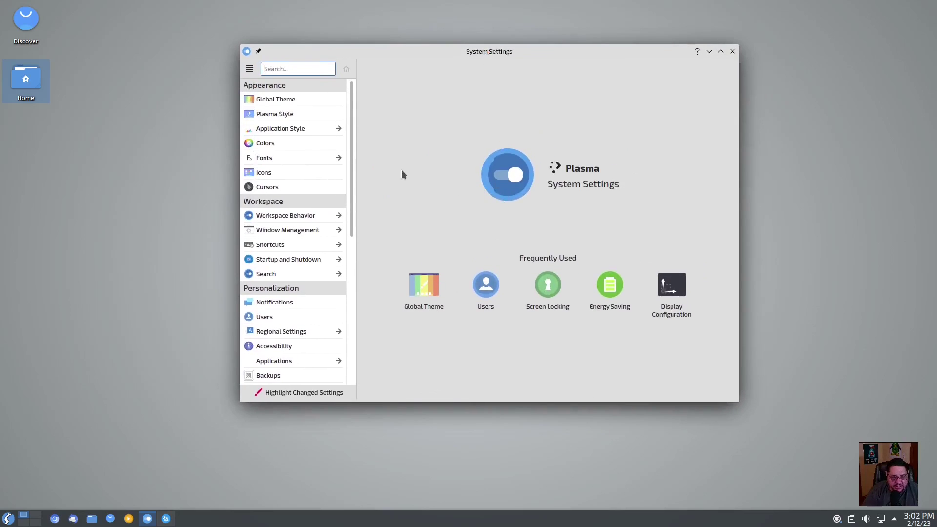
{"action": "left_click", "coordinate": [424, 284]}
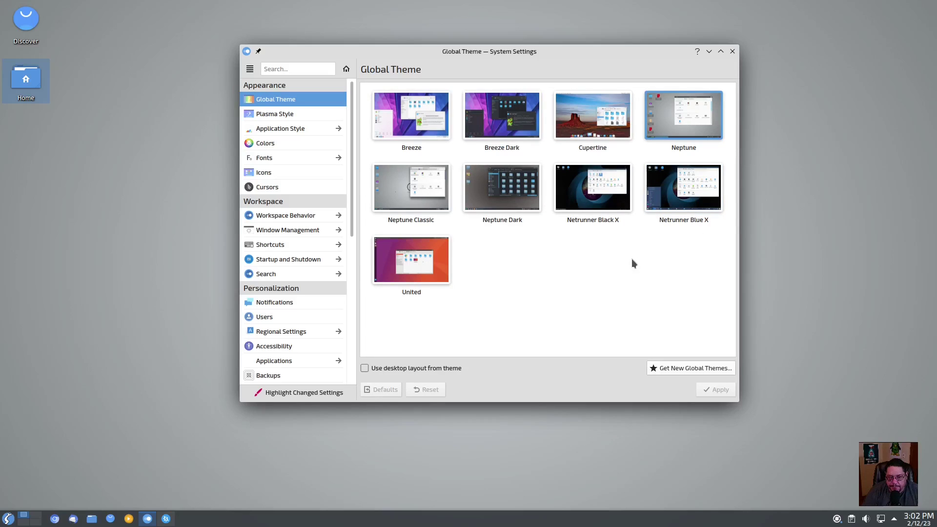
{"action": "left_click", "coordinate": [577, 205]}
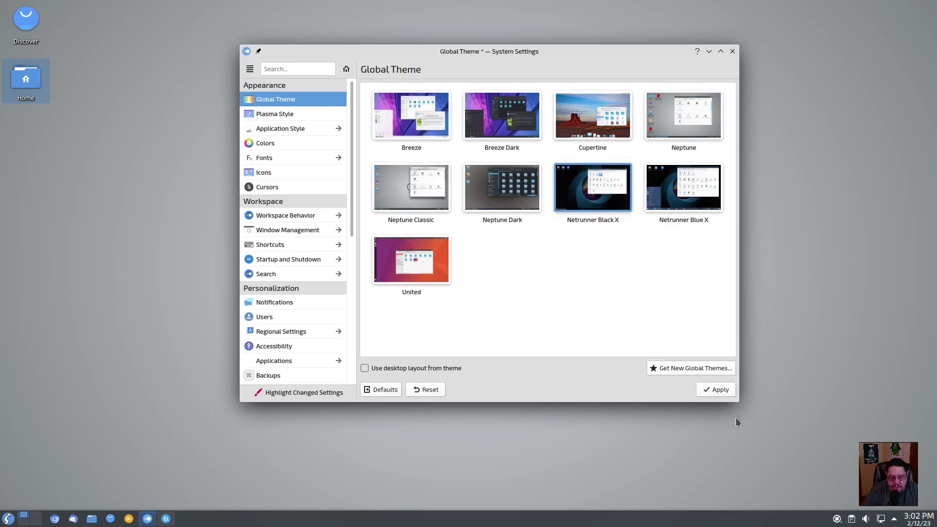
{"action": "left_click", "coordinate": [709, 392]}
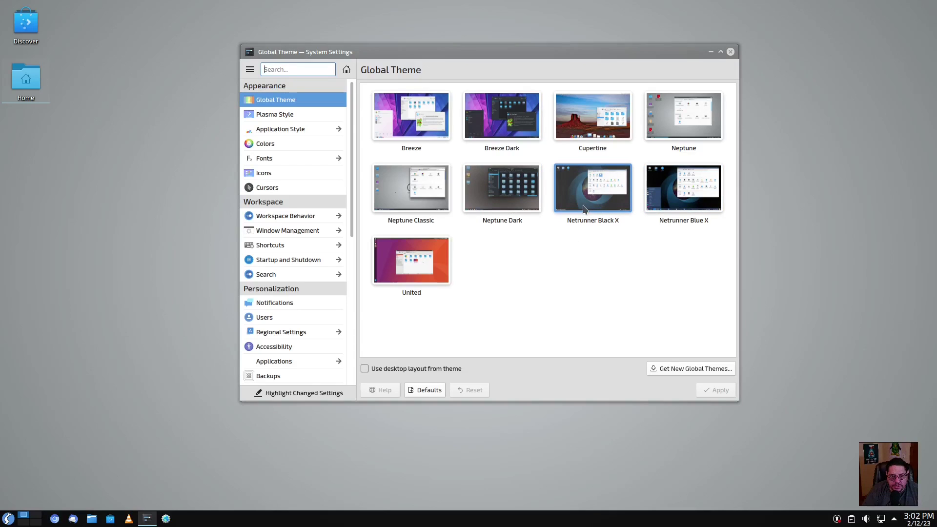
Try Netrunner Blue X, return to Netrunner Black X, and close System Settings
{"action": "mouse_move", "coordinate": [540, 51]}
{"action": "left_mouse_down"}
{"action": "mouse_move", "coordinate": [764, 131]}
{"action": "mouse_move", "coordinate": [540, 51]}
{"action": "left_mouse_up"}
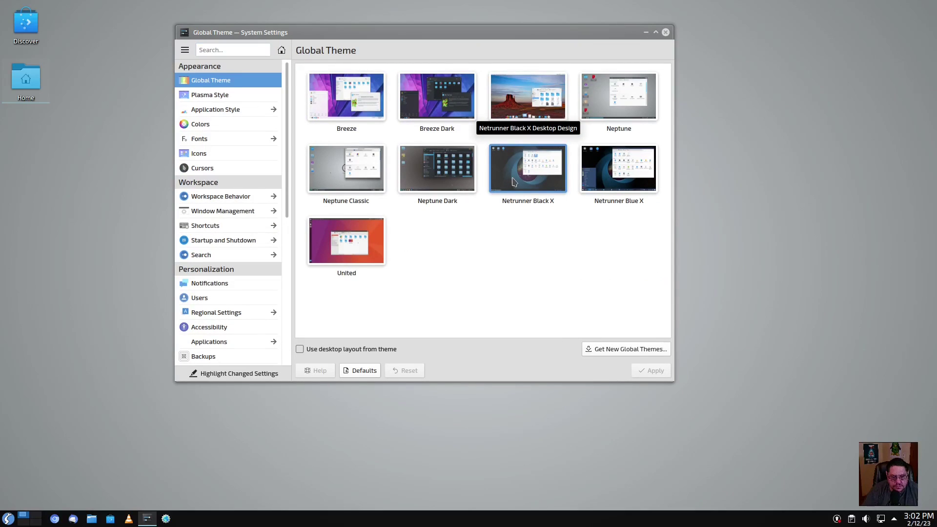
{"action": "left_click", "coordinate": [588, 181]}
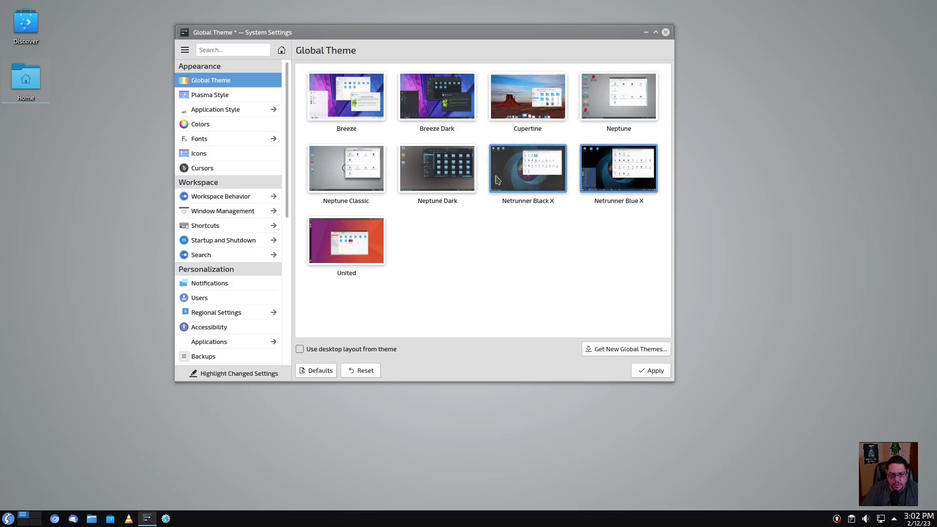
{"action": "left_click", "coordinate": [500, 178]}
{"action": "double_click", "coordinate": [649, 108]}
Set the desktop wallpaper to neptune-wp-20 through Configure Desktop and Wallpaper, applying and confirming
{"action": "left_click", "coordinate": [665, 32]}
{"action": "right_click", "coordinate": [477, 82]}
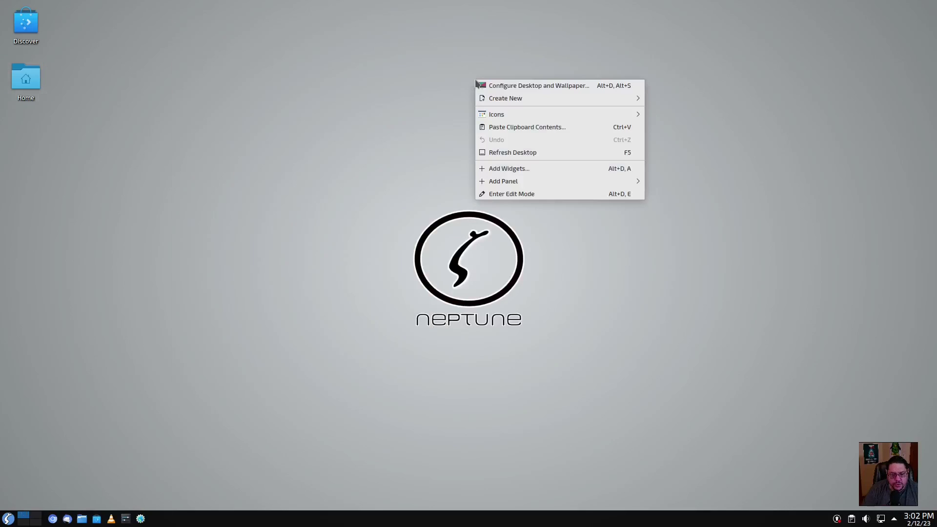
{"action": "left_click", "coordinate": [527, 87]}
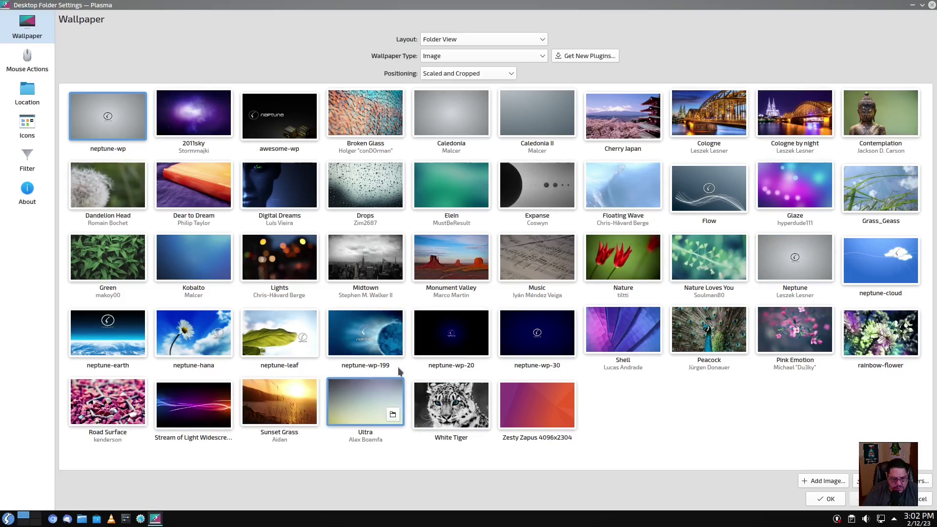
{"action": "left_click", "coordinate": [426, 324]}
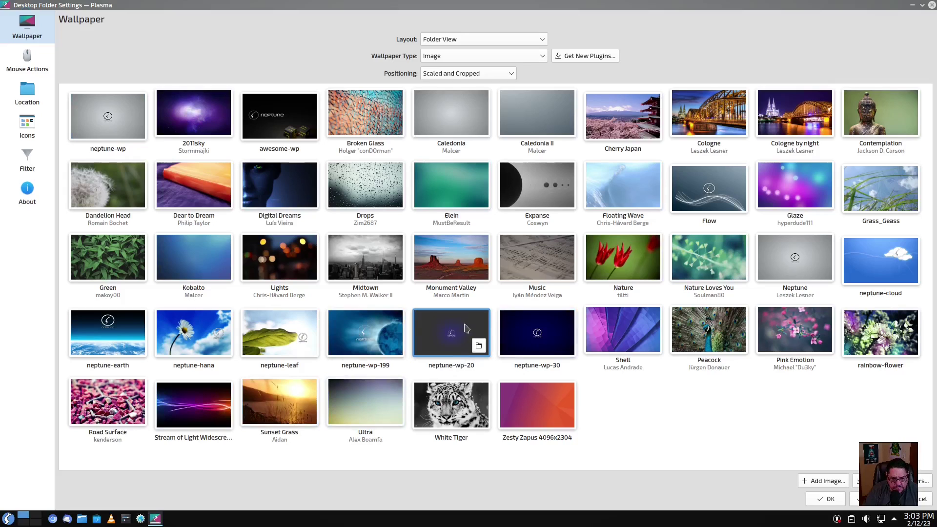
{"action": "left_click", "coordinate": [863, 499]}
{"action": "left_click", "coordinate": [826, 499]}
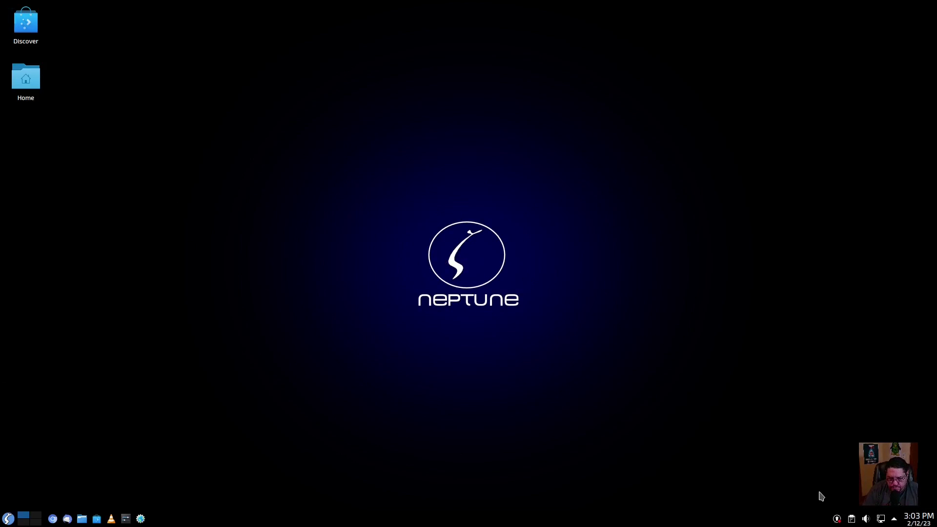
Launch Konqueror on the home folder, maximize and restore it, then close it
{"action": "left_click", "coordinate": [141, 519]}
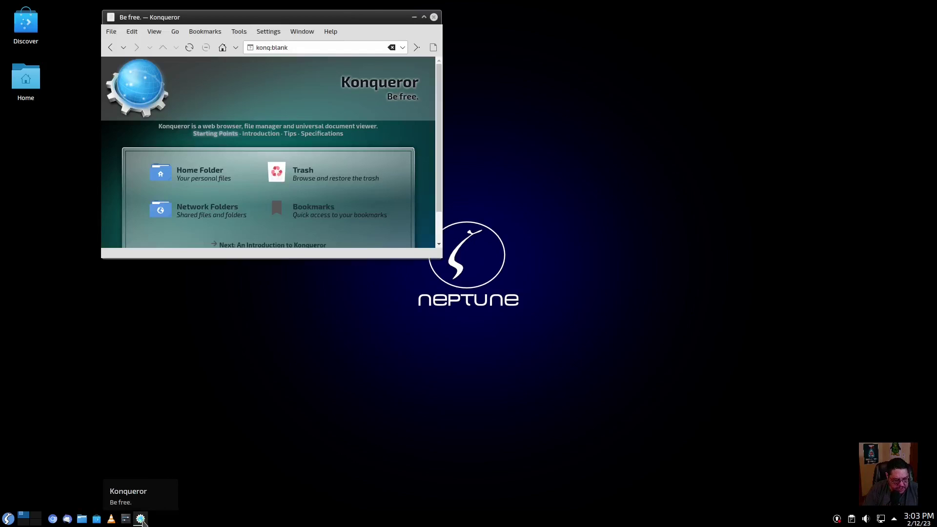
{"action": "left_click_drag", "start_coordinate": [317, 15], "coordinate": [418, 35]}
{"action": "left_click", "coordinate": [287, 195]}
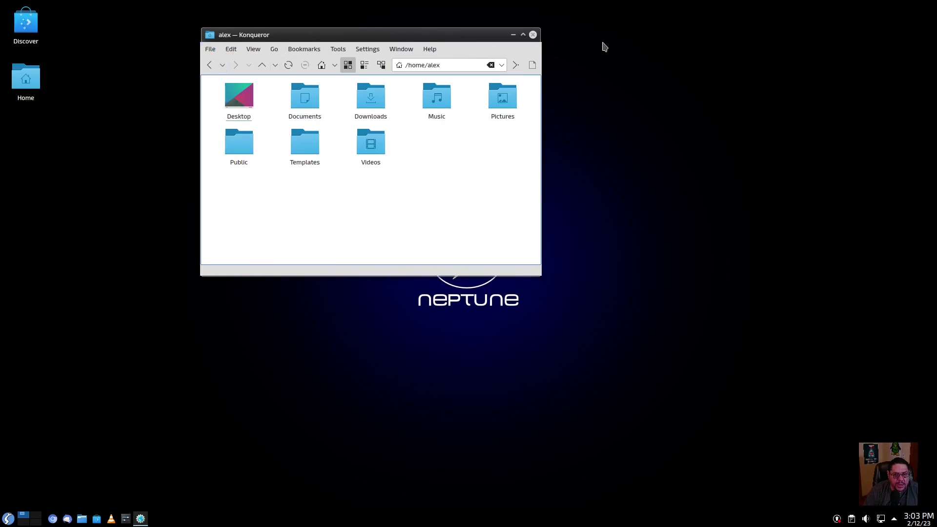
{"action": "left_click", "coordinate": [523, 34]}
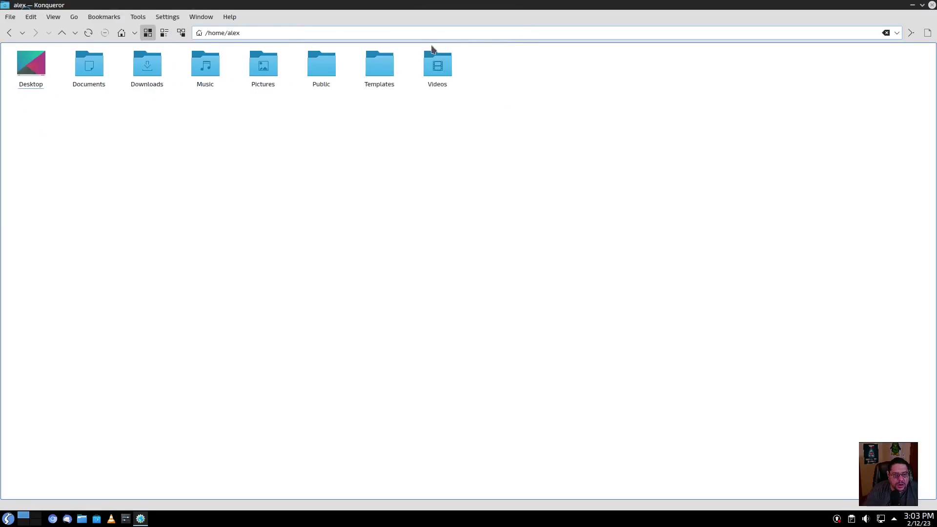
{"action": "left_click", "coordinate": [922, 6]}
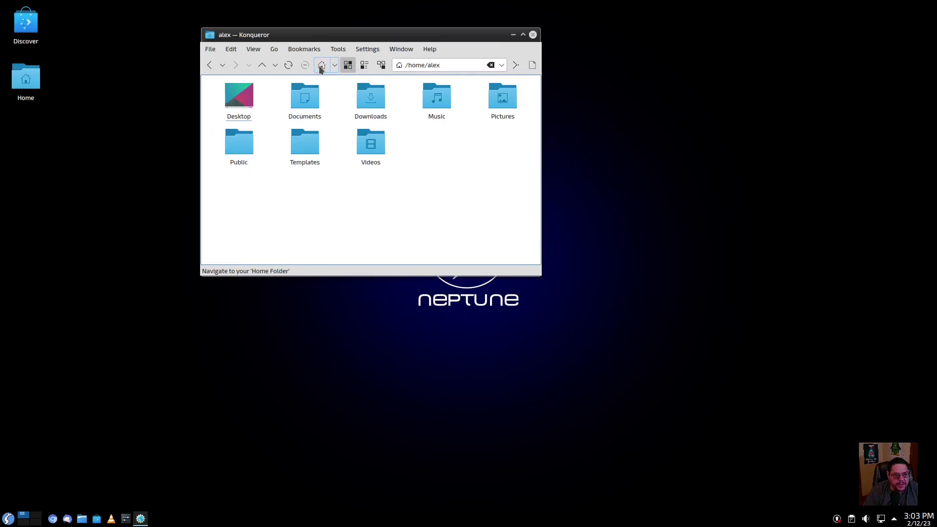
{"action": "left_click", "coordinate": [533, 35]}
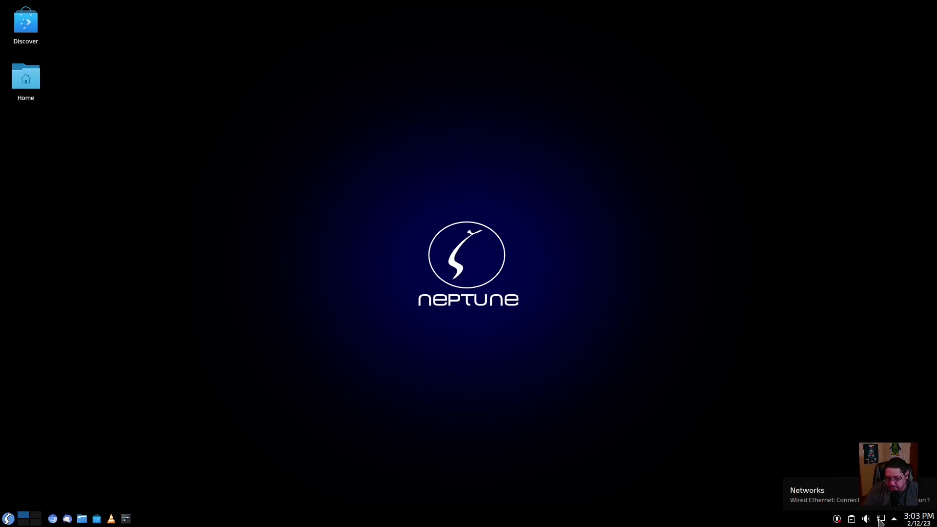
View the hidden tray items and today's calendar, close it, and open the application launcher
{"action": "left_click", "coordinate": [894, 520]}
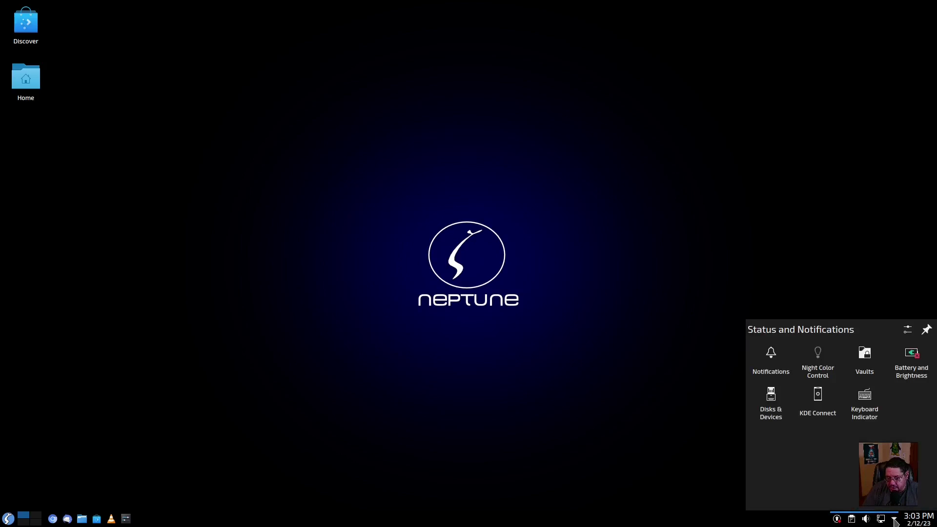
{"action": "left_click", "coordinate": [894, 521]}
{"action": "left_click", "coordinate": [916, 520]}
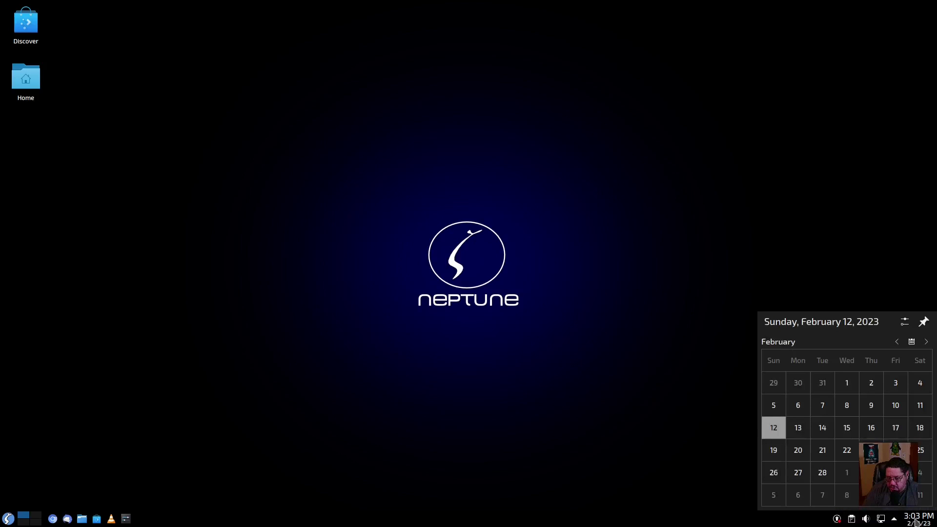
{"action": "left_click", "coordinate": [849, 220]}
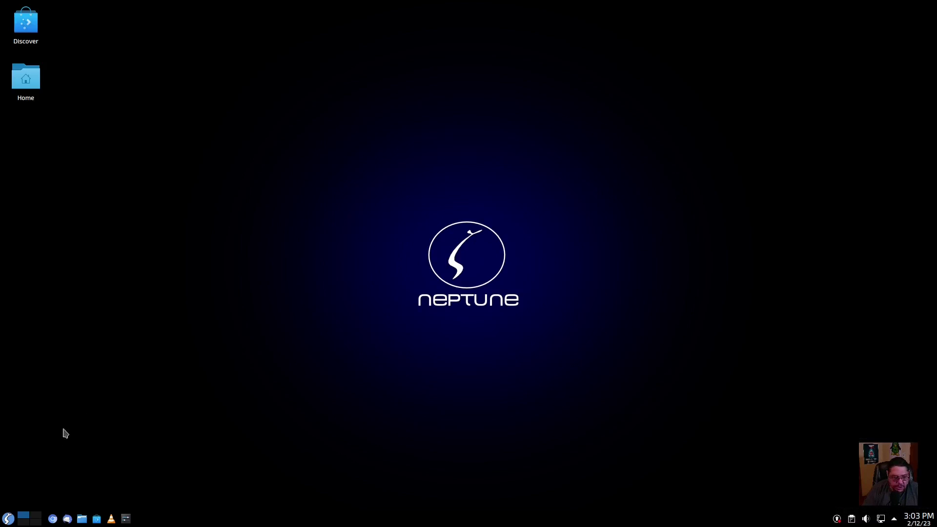
{"action": "left_click", "coordinate": [9, 519]}
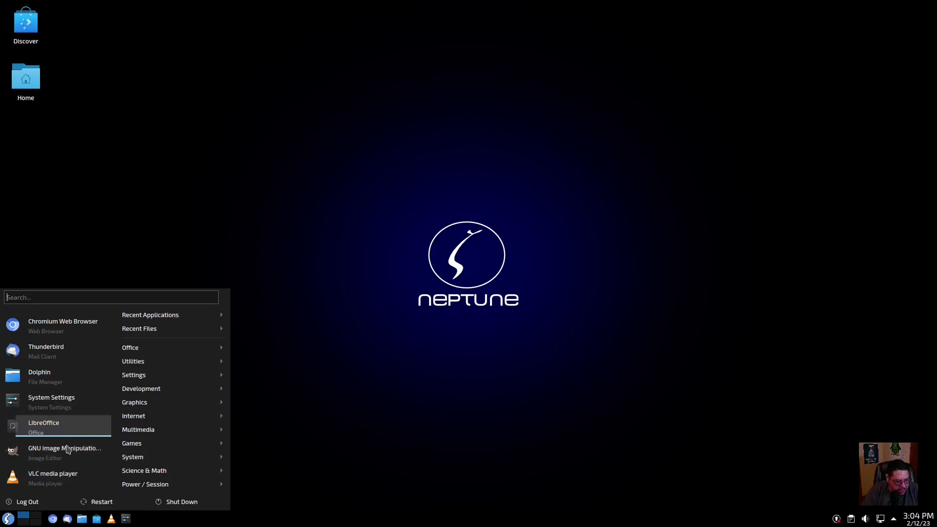
Launch the Krusader file manager from the launcher's Utilities category
{"action": "mouse_move", "coordinate": [176, 328]}
{"action": "mouse_move", "coordinate": [164, 350]}
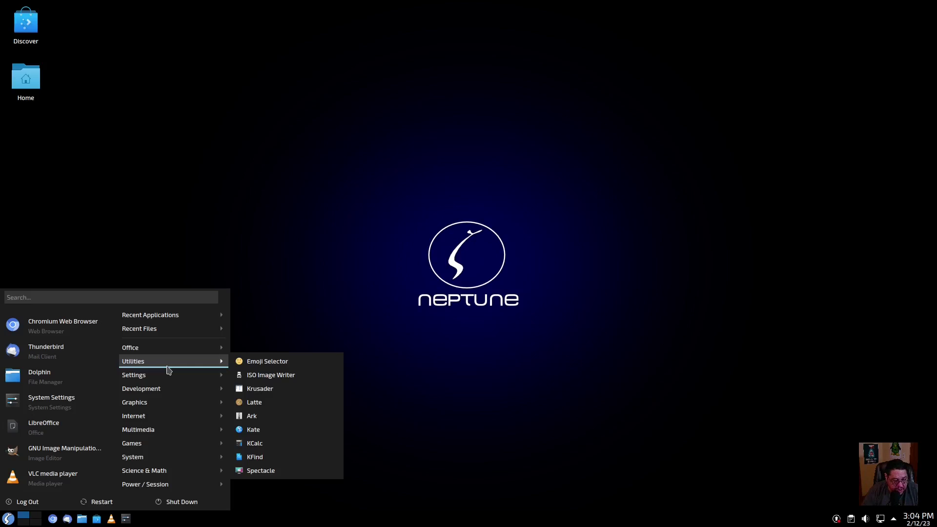
{"action": "left_click", "coordinate": [269, 392]}
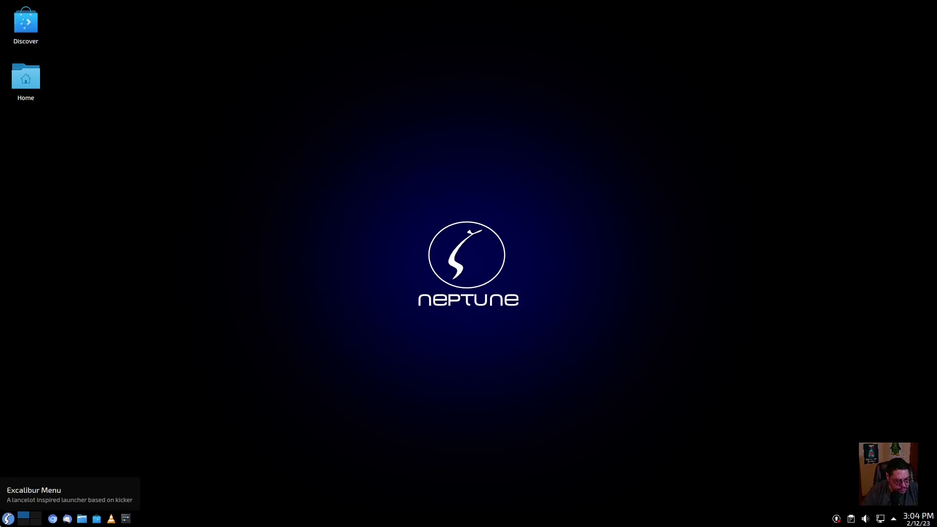
{"action": "left_click", "coordinate": [7, 520]}
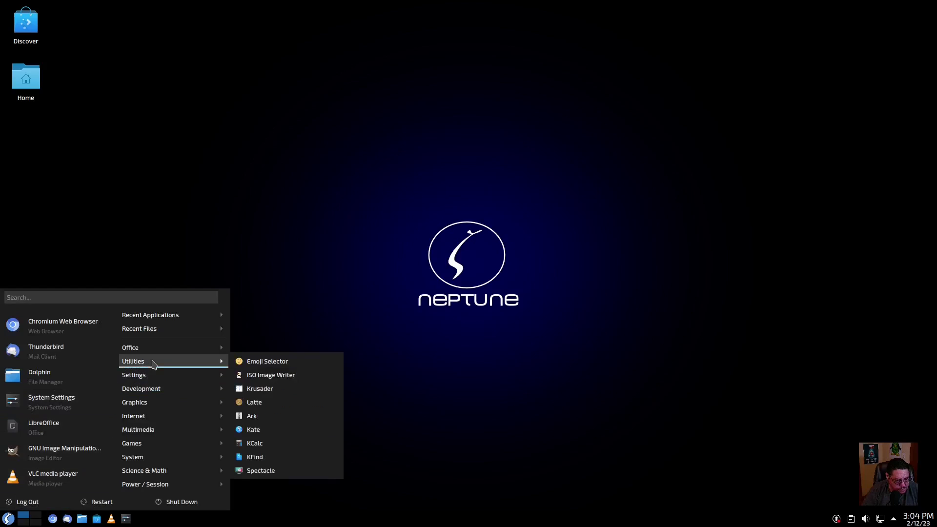
{"action": "left_click", "coordinate": [269, 389]}
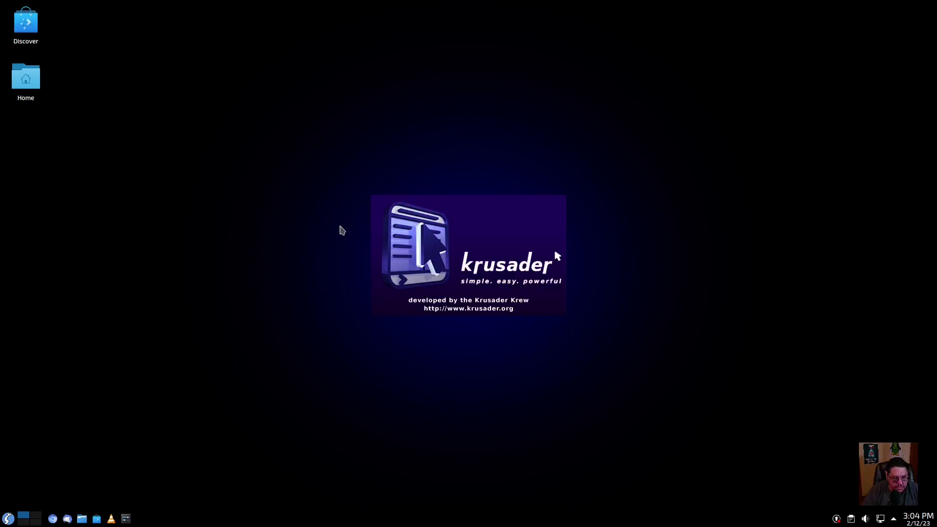
Dismiss the launcher menu and close the KRunner search bar
{"action": "left_click", "coordinate": [8, 518]}
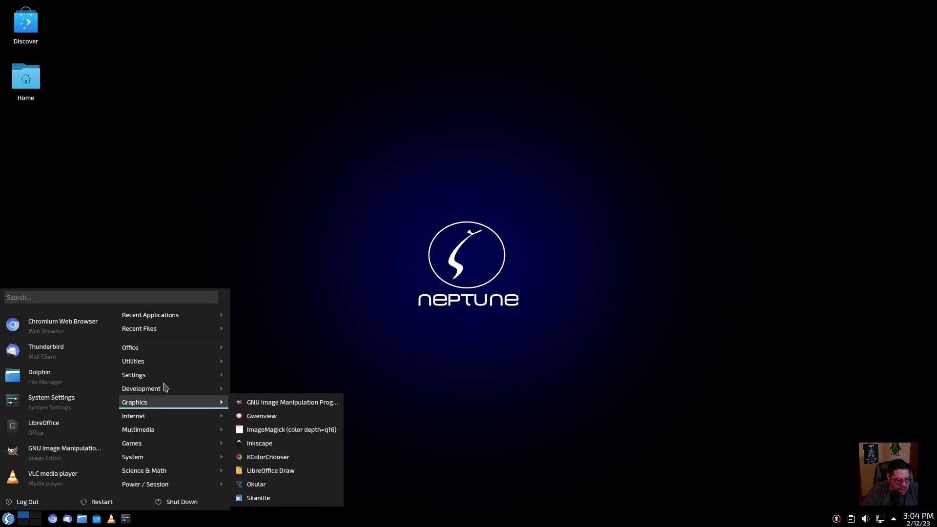
{"action": "left_click", "coordinate": [516, 410]}
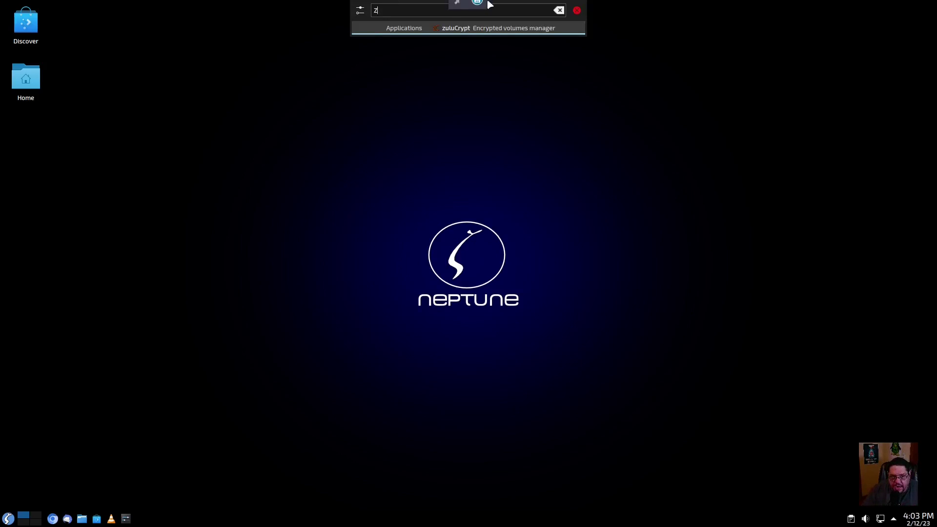
{"action": "left_click", "coordinate": [578, 11]}
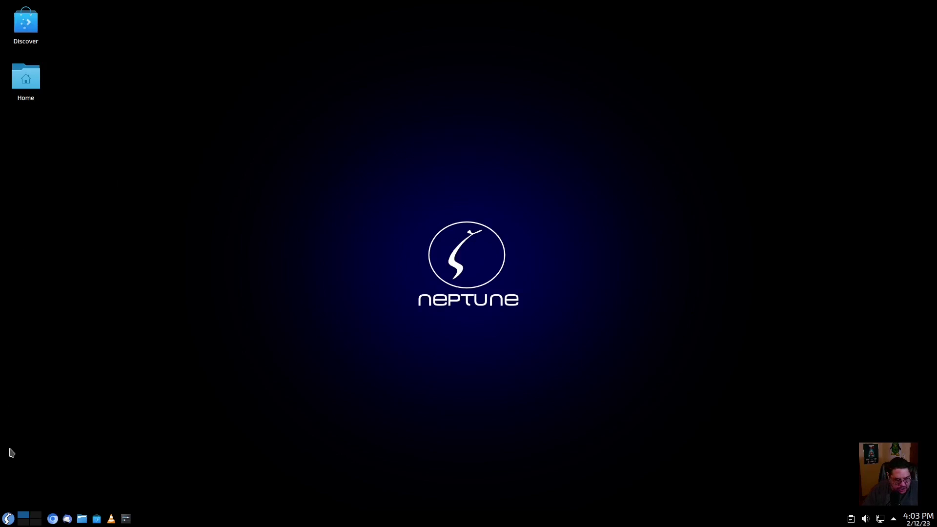
Reopen the launcher and browse its Settings category showing Grub Customizer
{"action": "left_click", "coordinate": [15, 522]}
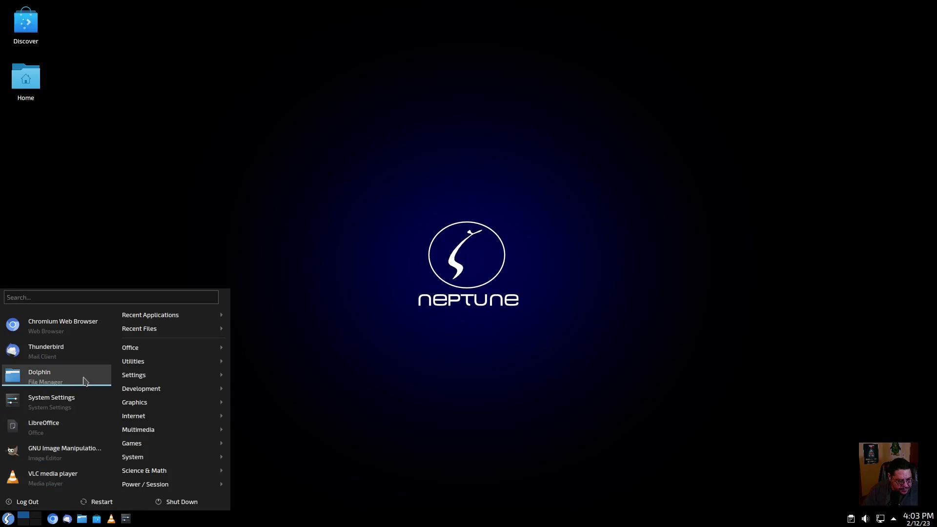
{"action": "mouse_move", "coordinate": [168, 381]}
{"action": "mouse_move", "coordinate": [152, 368]}
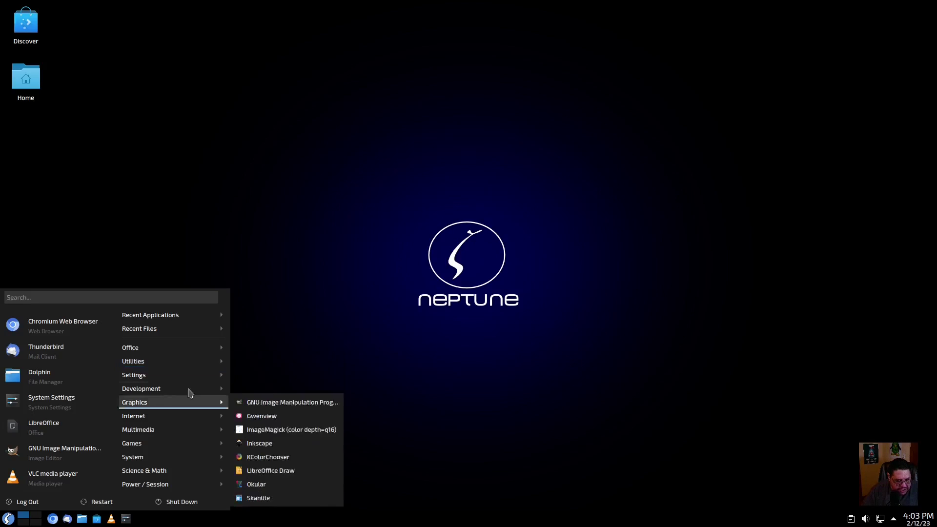
{"action": "mouse_move", "coordinate": [135, 380]}
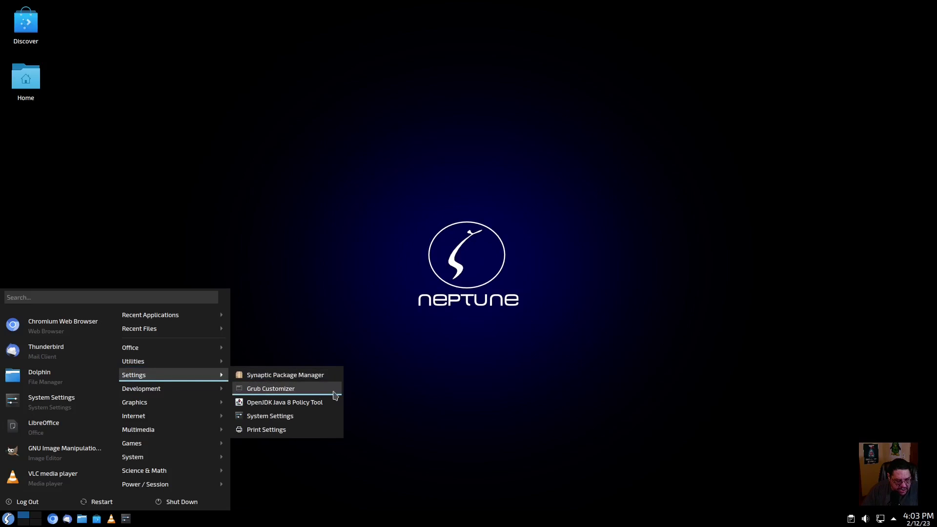
Launch Grub Customizer as root by entering the root password, and move its window
{"action": "left_click", "coordinate": [292, 391]}
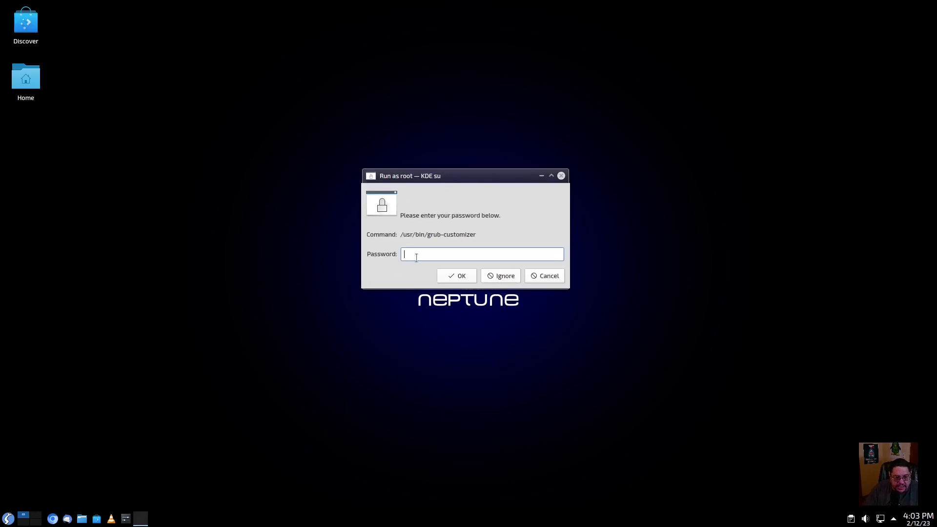
{"action": "type", "text": "****"}
{"action": "key", "text": "Return"}
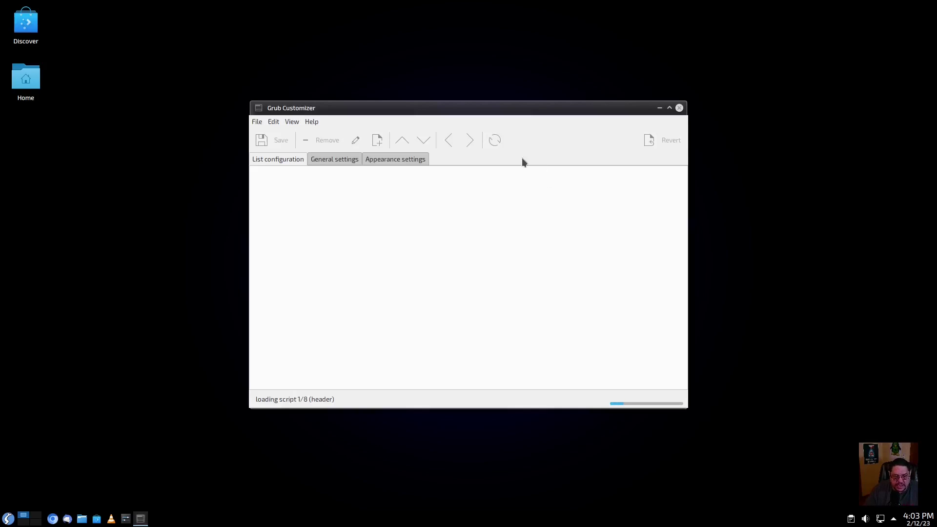
{"action": "left_click_drag", "start_coordinate": [461, 109], "coordinate": [450, 89]}
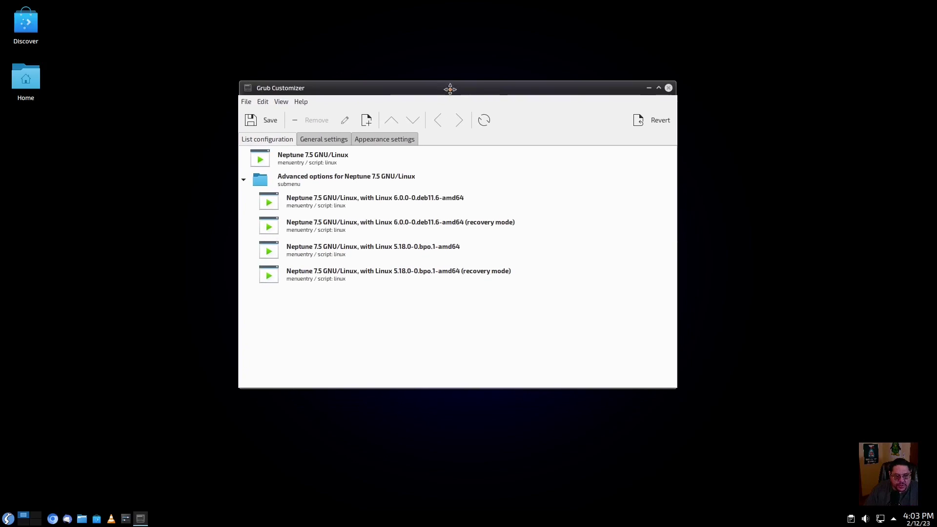
Review the General and Appearance settings tabs without changes, then close Grub Customizer
{"action": "left_click", "coordinate": [331, 141]}
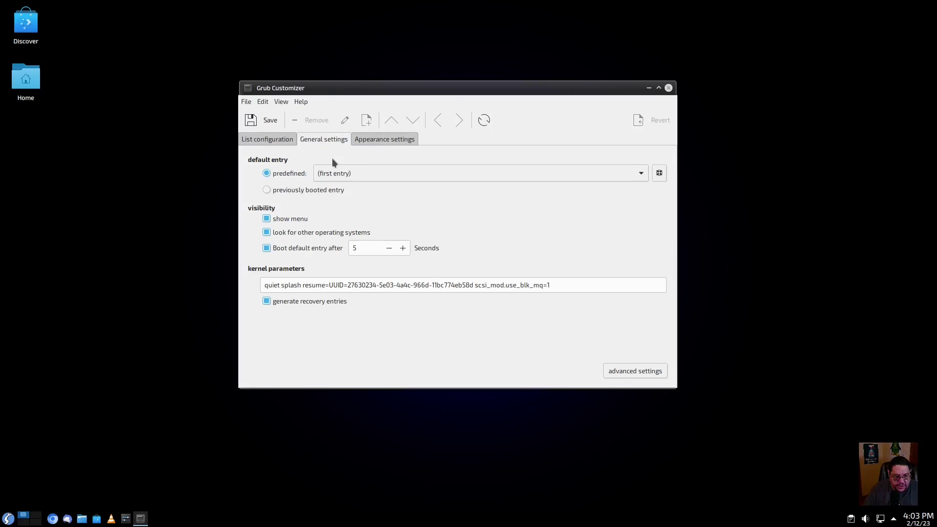
{"action": "left_click", "coordinate": [376, 140]}
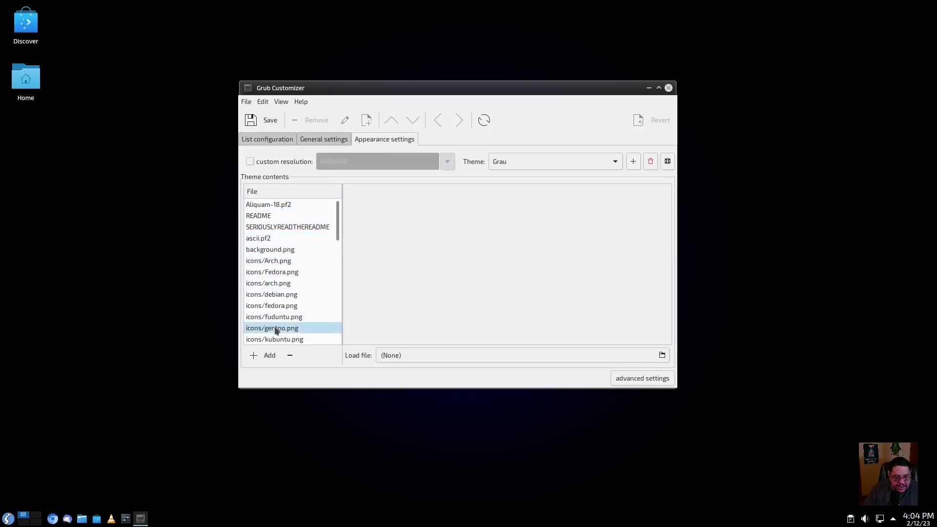
{"action": "scroll", "coordinate": [288, 316], "scroll_direction": "down", "scroll_amount": 2}
{"action": "scroll", "coordinate": [287, 316], "scroll_direction": "down", "scroll_amount": 10}
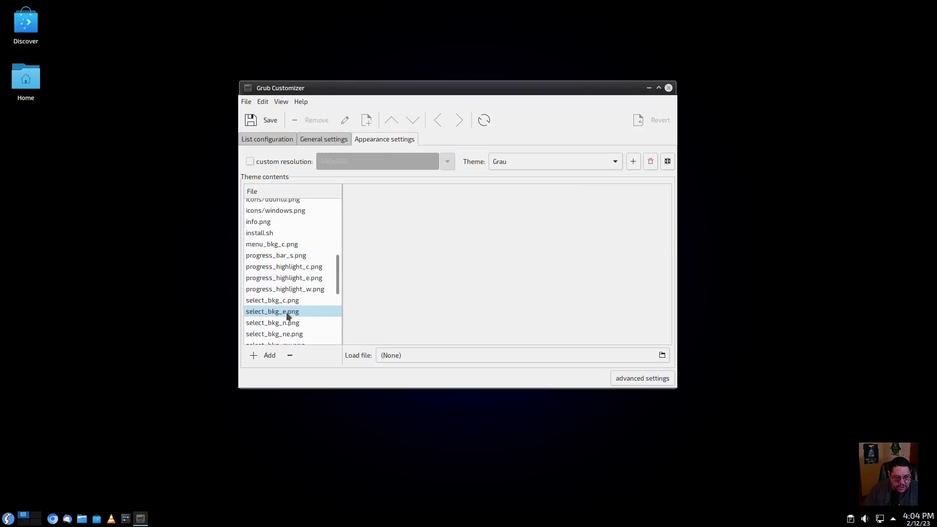
{"action": "scroll", "coordinate": [287, 317], "scroll_direction": "up", "scroll_amount": 12}
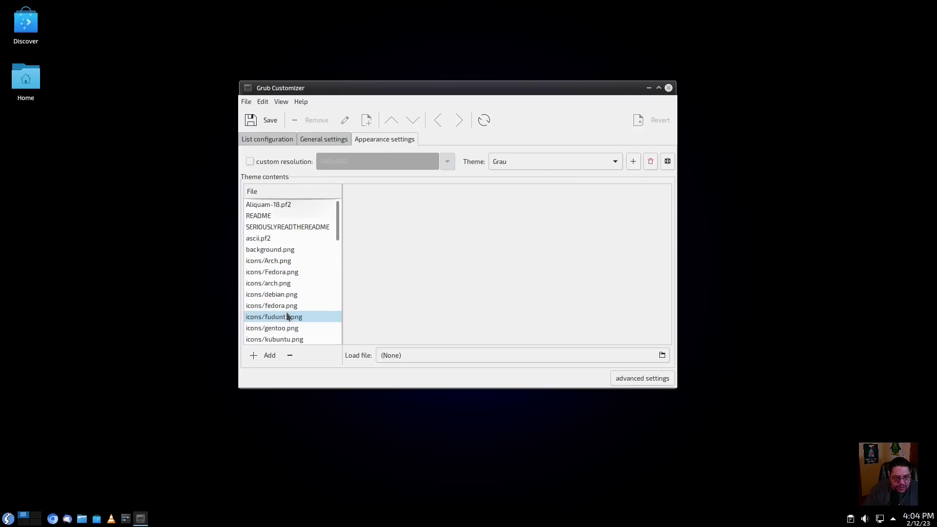
{"action": "left_click", "coordinate": [669, 88]}
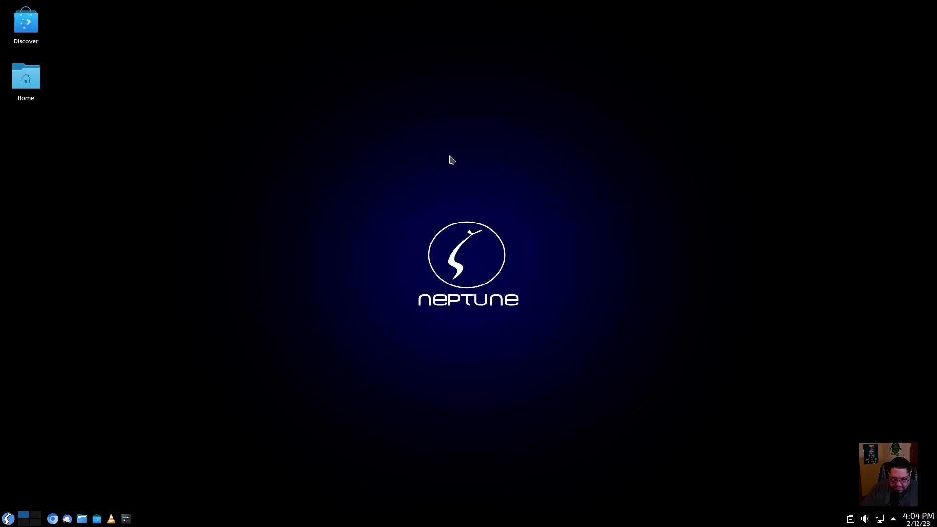
Open the launcher and browse the Settings, Graphics and Internet category submenus
{"action": "left_click", "coordinate": [8, 519]}
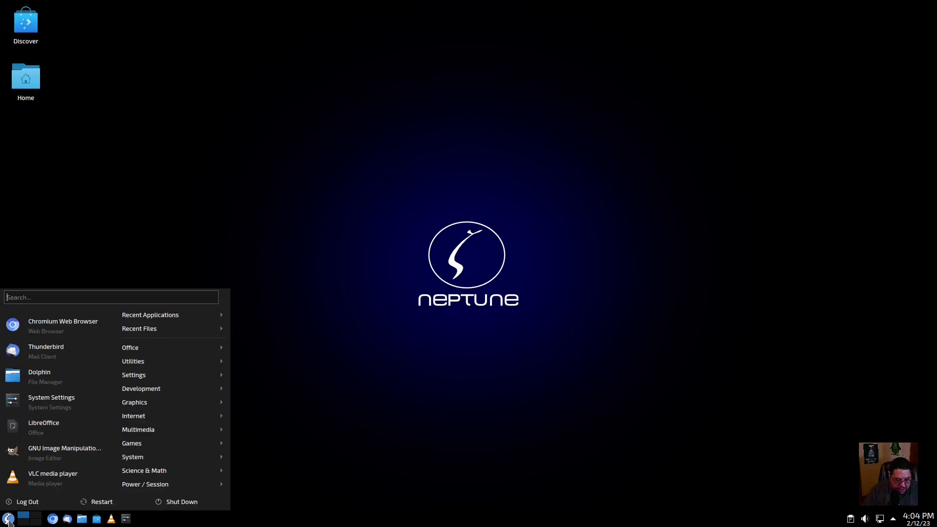
{"action": "mouse_move", "coordinate": [159, 380]}
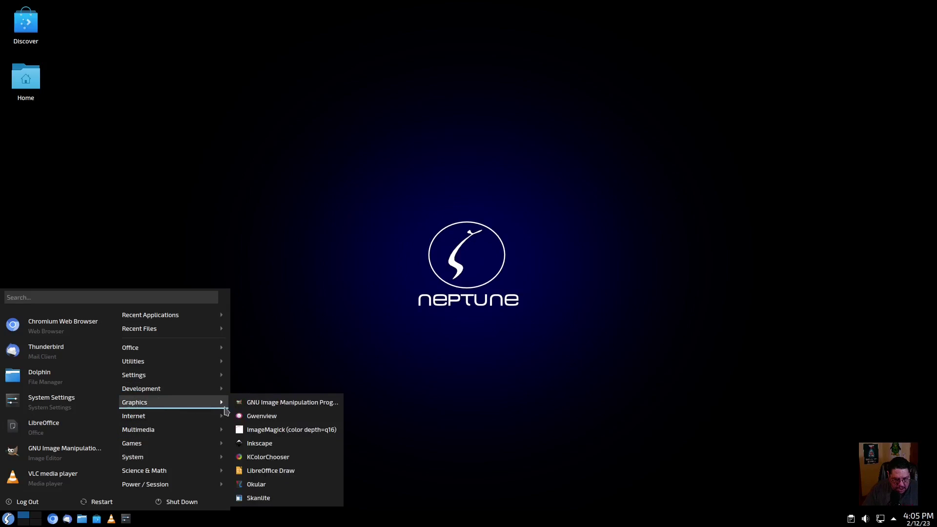
{"action": "mouse_move", "coordinate": [192, 418]}
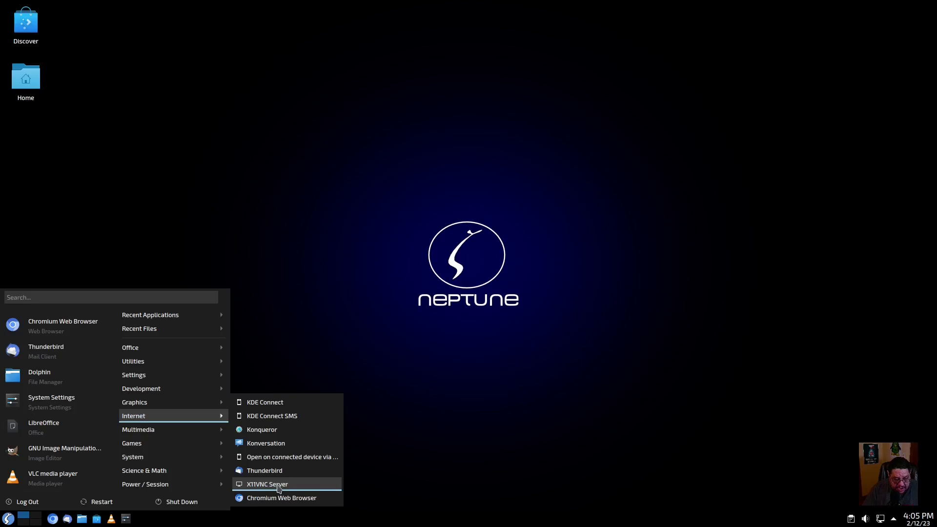
Browse the Science & Math category, then the System category to reach Htop
{"action": "mouse_move", "coordinate": [175, 435]}
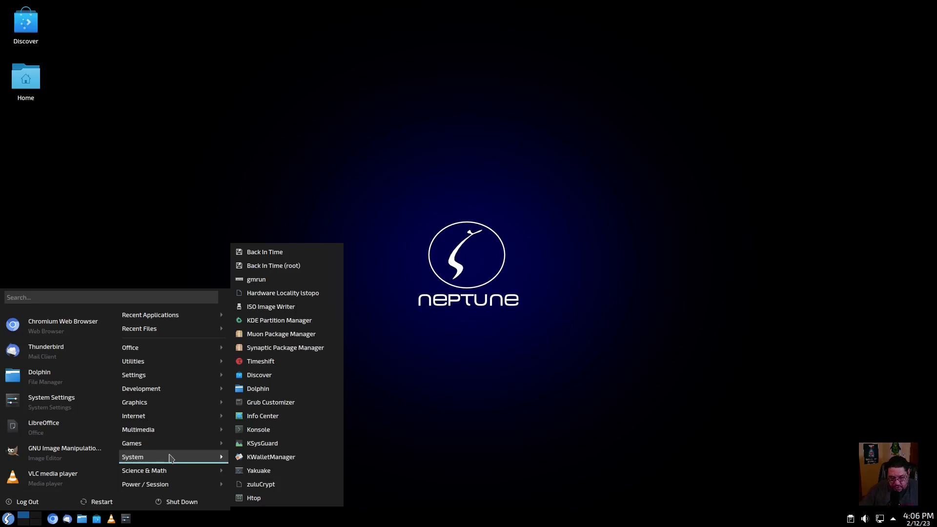
{"action": "mouse_move", "coordinate": [204, 470]}
Launch Htop, move its Konsole window up-left, and enlarge the text with Ctrl++
{"action": "left_click", "coordinate": [251, 498]}
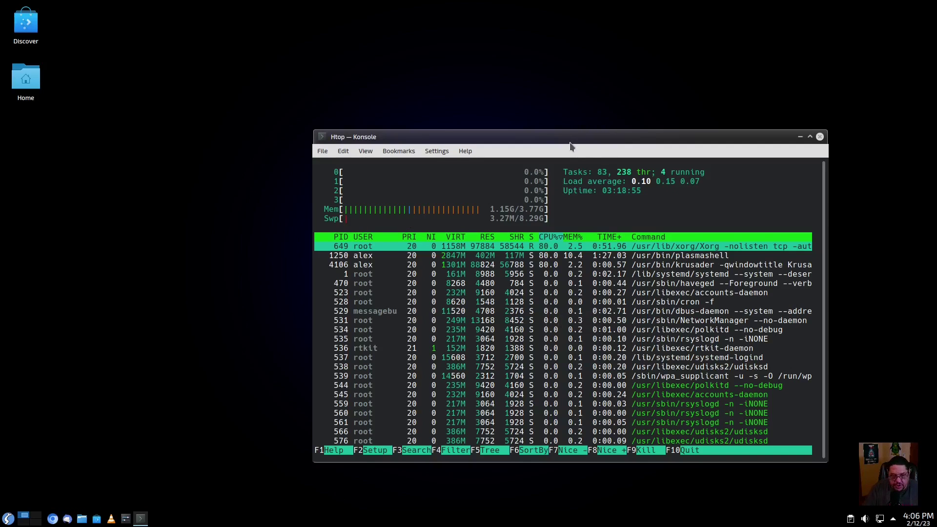
{"action": "left_click_drag", "start_coordinate": [558, 139], "coordinate": [450, 80]}
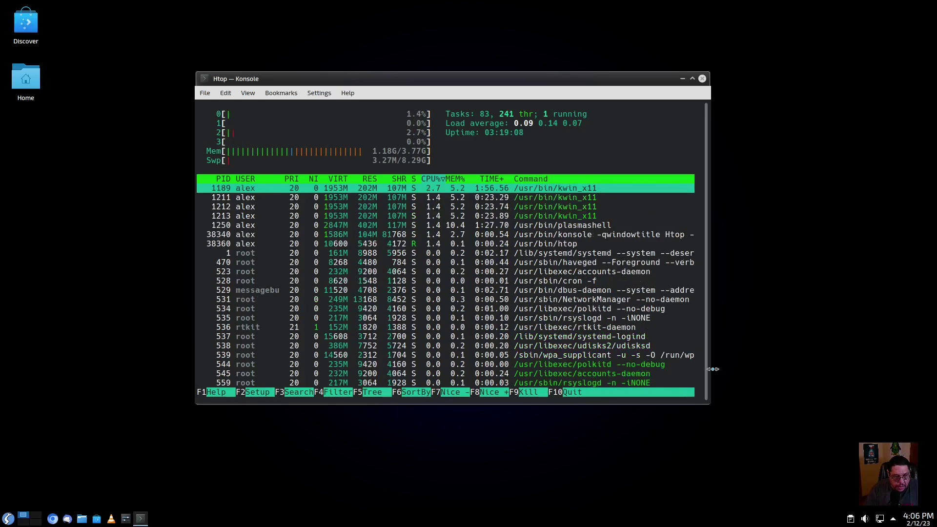
{"action": "key", "text": "ctrl+plus"}
{"action": "key", "text": "ctrl+plus"}
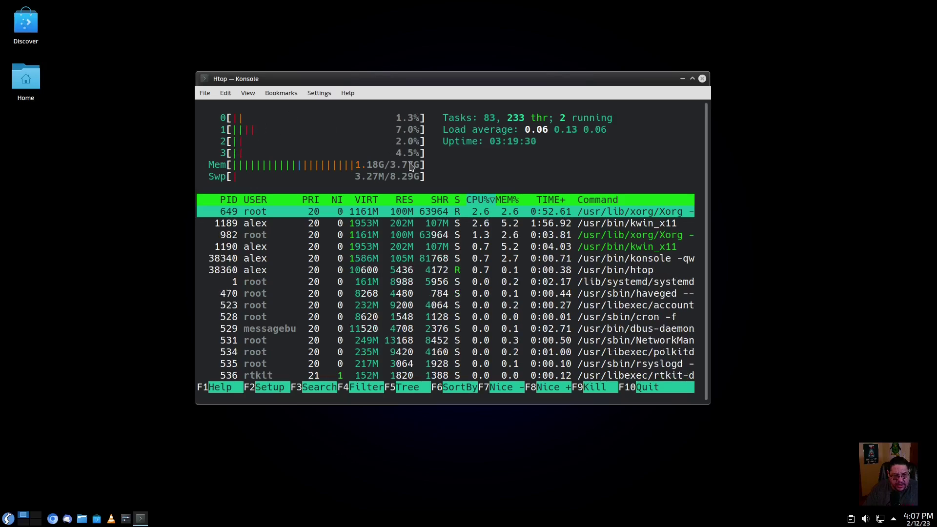
Close Htop, then browse the launcher's category submenus and dismiss it
{"action": "left_click", "coordinate": [703, 78]}
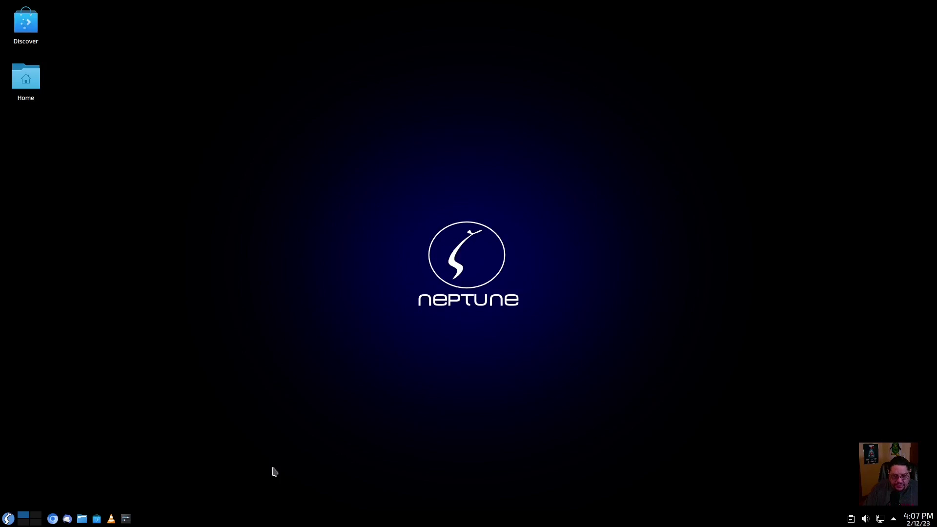
{"action": "left_click", "coordinate": [8, 519]}
{"action": "mouse_move", "coordinate": [145, 460]}
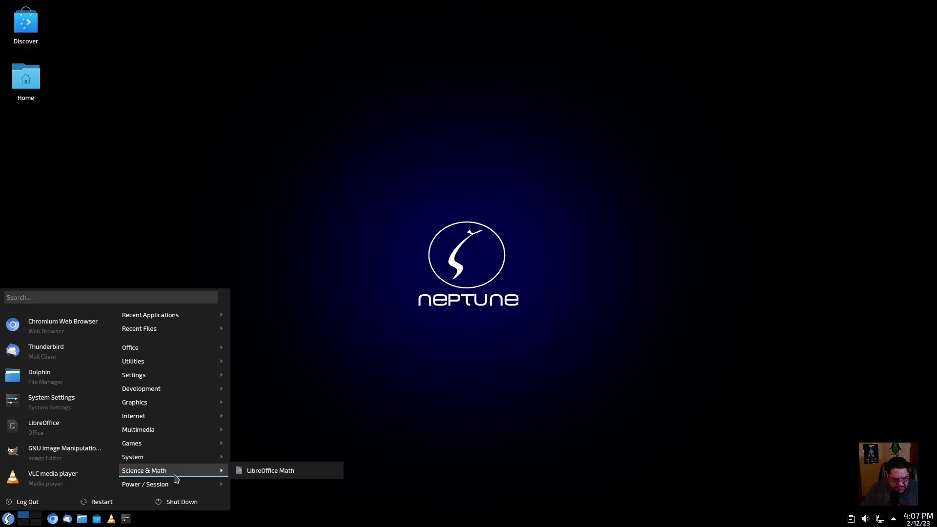
{"action": "mouse_move", "coordinate": [168, 489]}
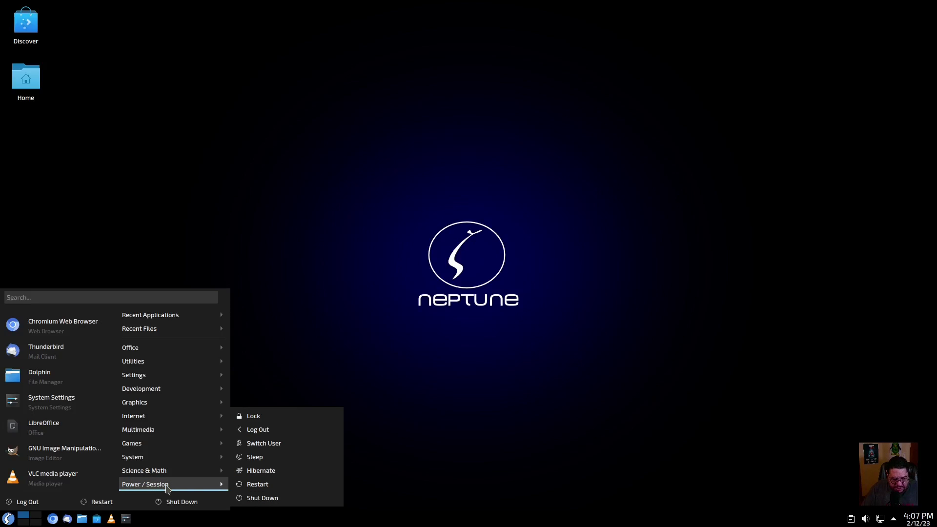
{"action": "left_click", "coordinate": [462, 465]}
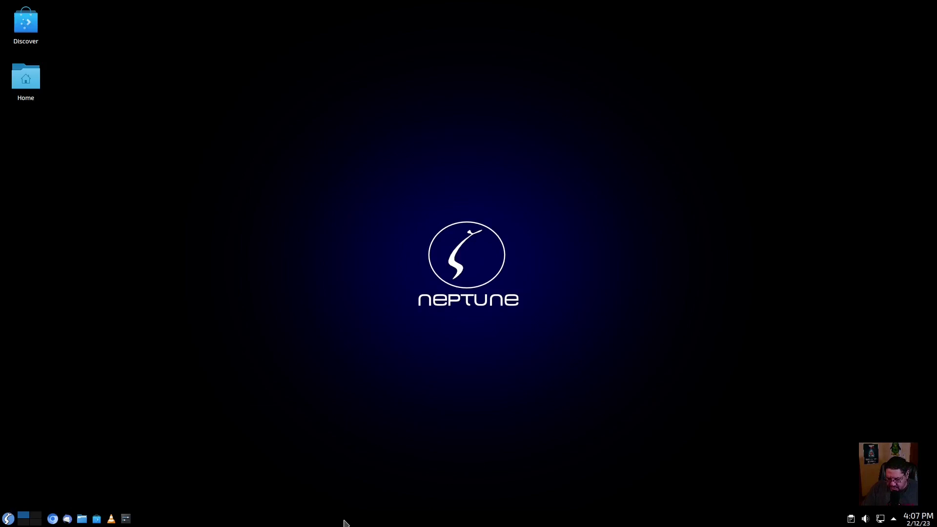
Launch VLC, accept its privacy policy, close it, and reopen the application launcher
{"action": "left_click", "coordinate": [111, 519]}
{"action": "left_click", "coordinate": [537, 337]}
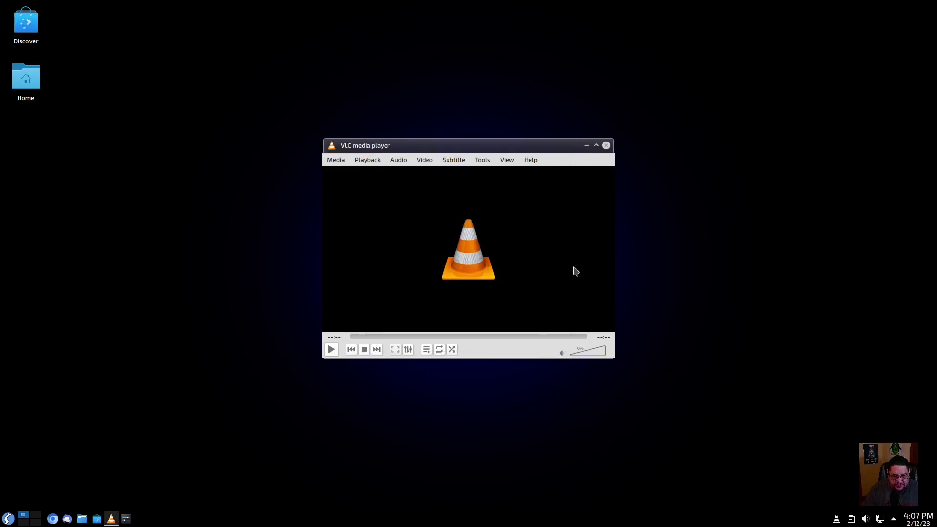
{"action": "left_click", "coordinate": [606, 145]}
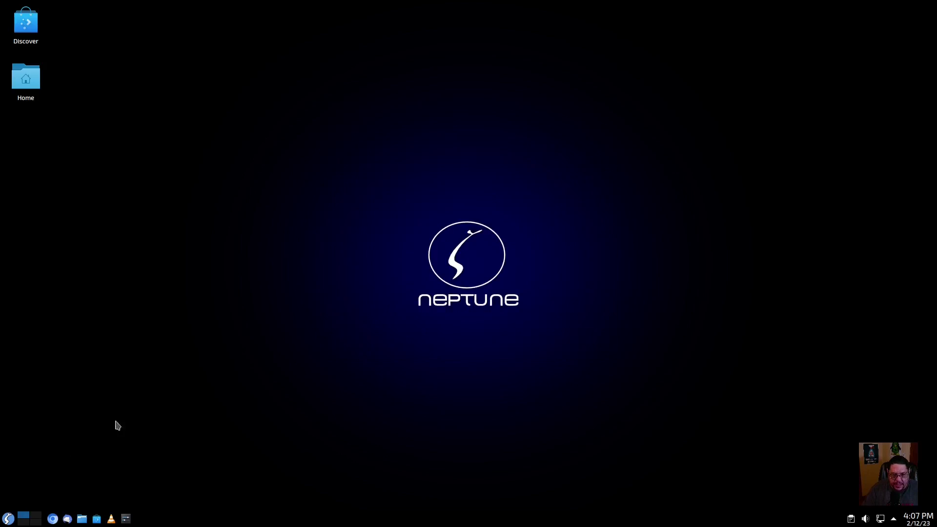
{"action": "left_click", "coordinate": [9, 518]}
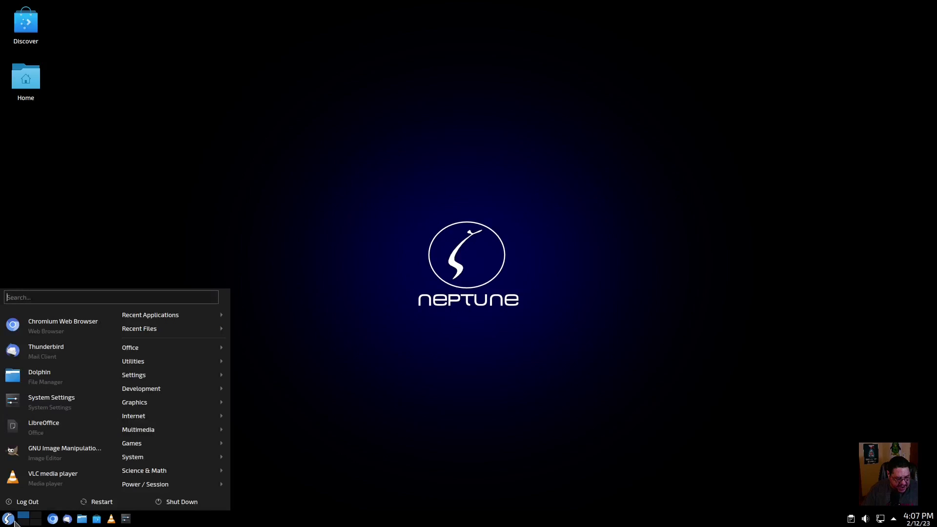
Launch GIMP, move its empty main window toward the screen centre, then close it
{"action": "left_click", "coordinate": [69, 456]}
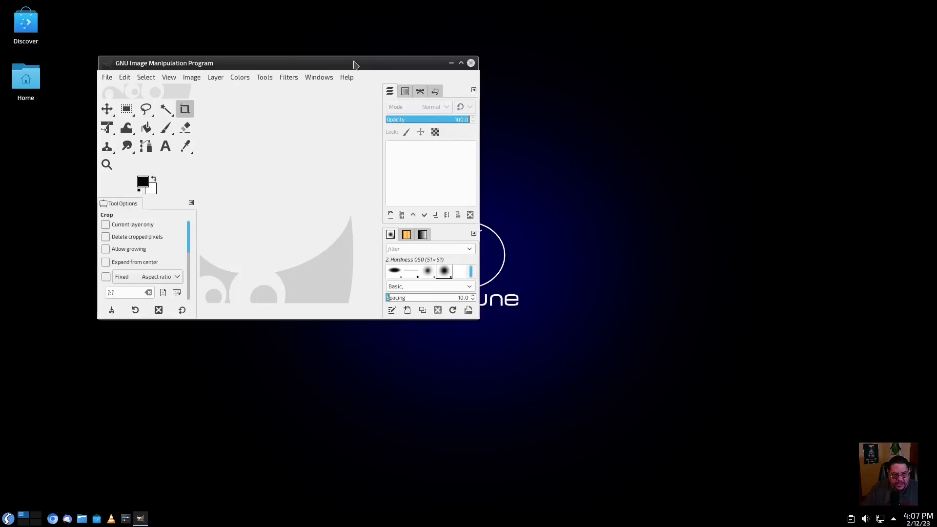
{"action": "left_click_drag", "start_coordinate": [354, 65], "coordinate": [513, 80]}
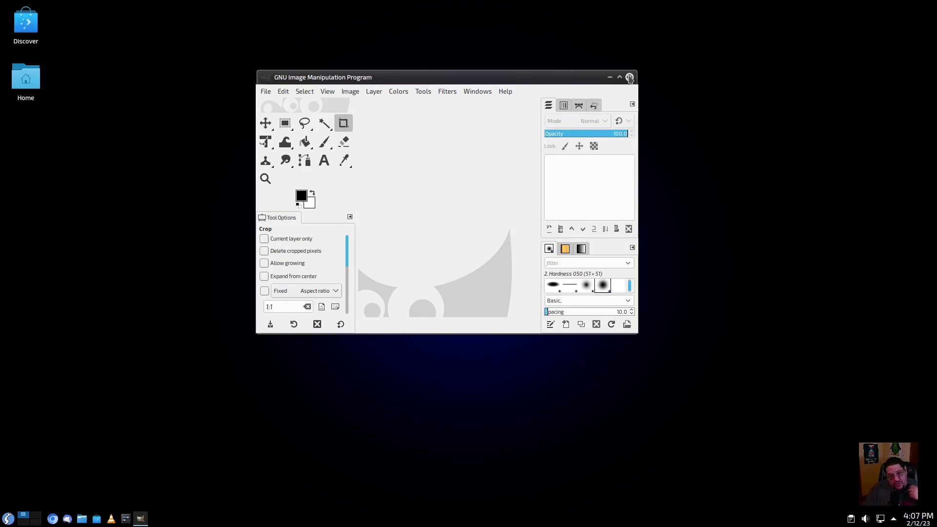
{"action": "left_click", "coordinate": [630, 78]}
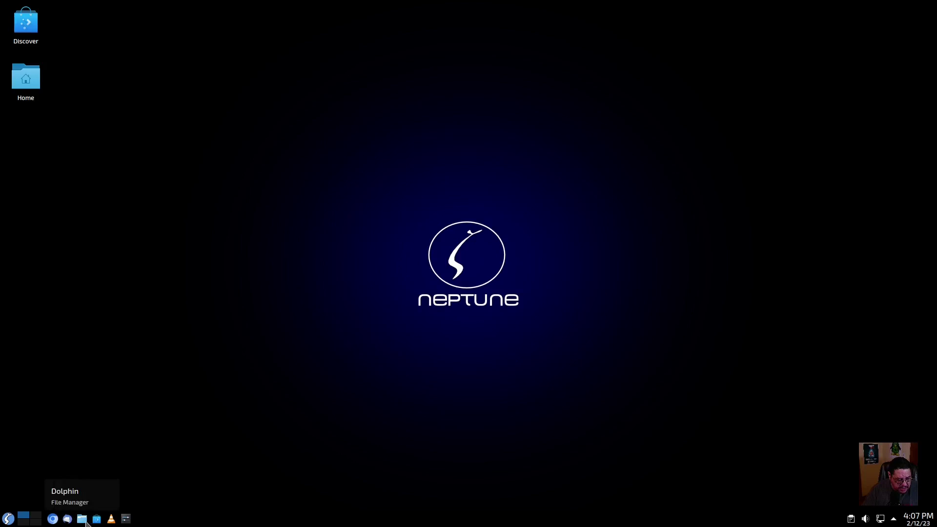
{"action": "left_click", "coordinate": [86, 522]}
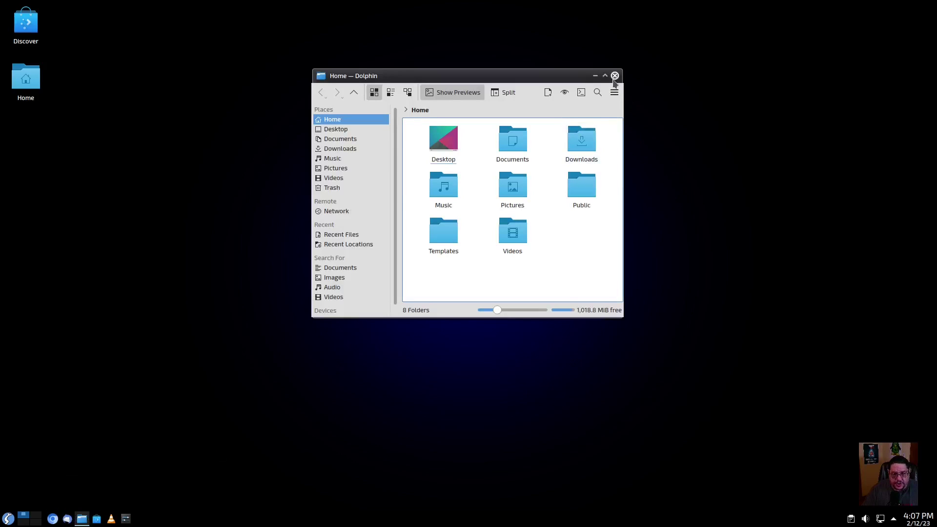
{"action": "left_click", "coordinate": [615, 76]}
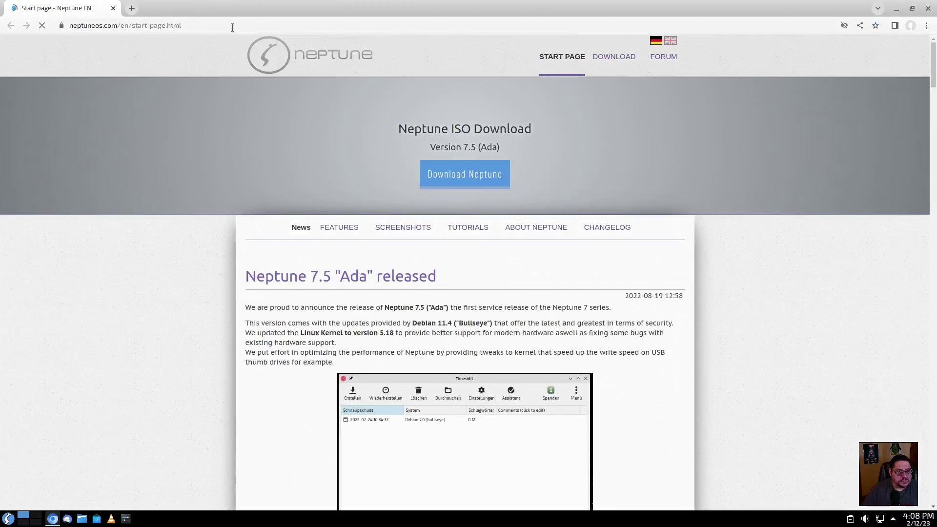
Search Google for 'youtube' from Chromium's address bar and open the YouTube result
{"action": "left_click", "coordinate": [232, 27]}
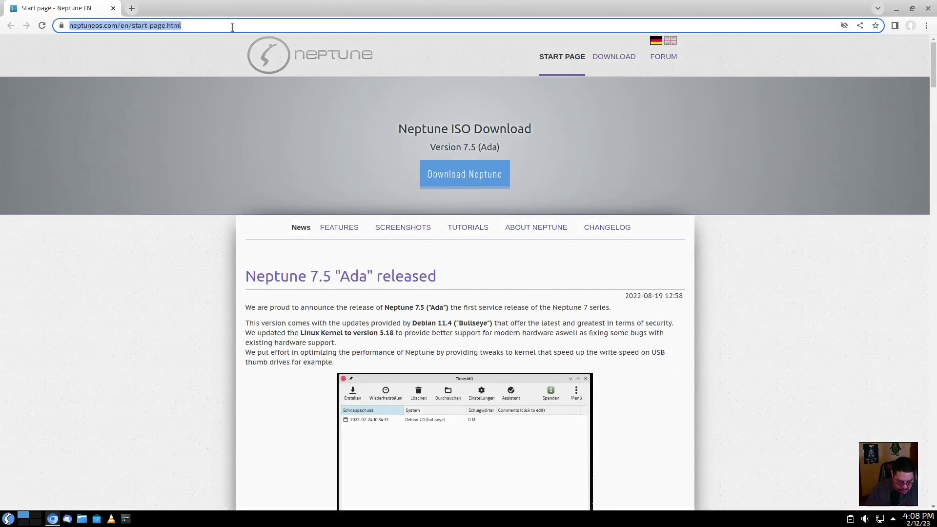
{"action": "type", "text": "youtube"}
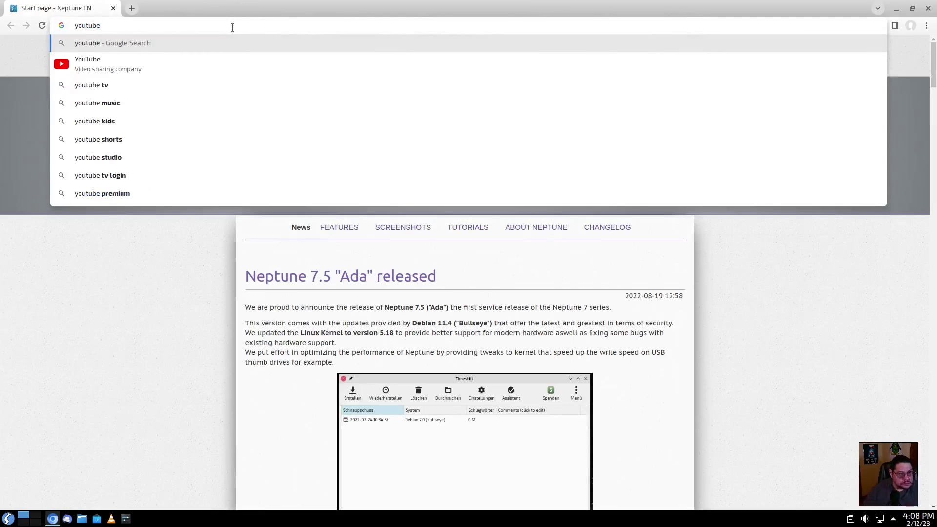
{"action": "key", "text": "Return"}
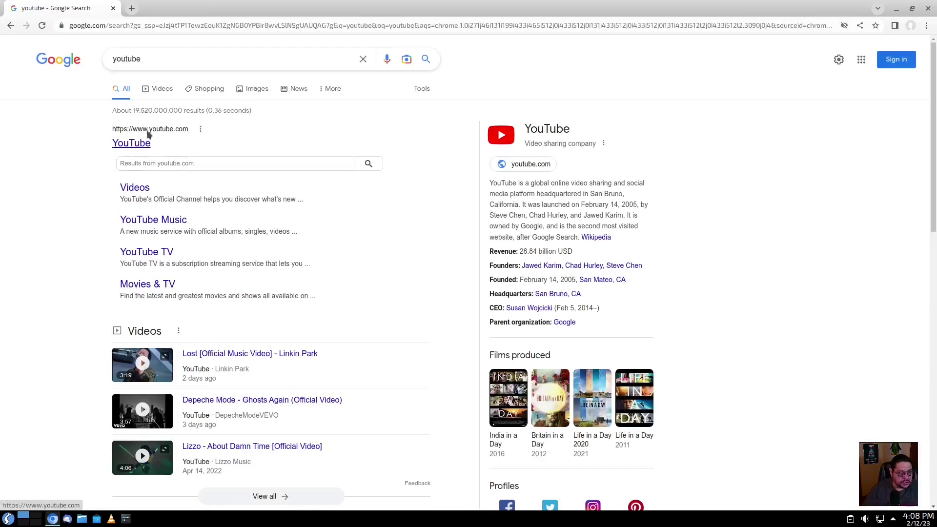
{"action": "left_click", "coordinate": [148, 133]}
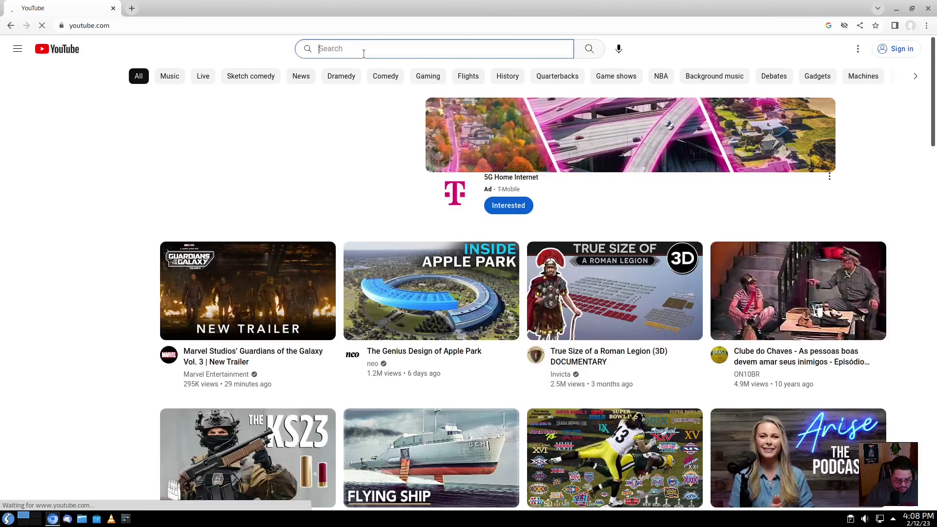
Search YouTube for 'the linux tube'
{"action": "left_click", "coordinate": [364, 53]}
{"action": "type", "text": "the"}
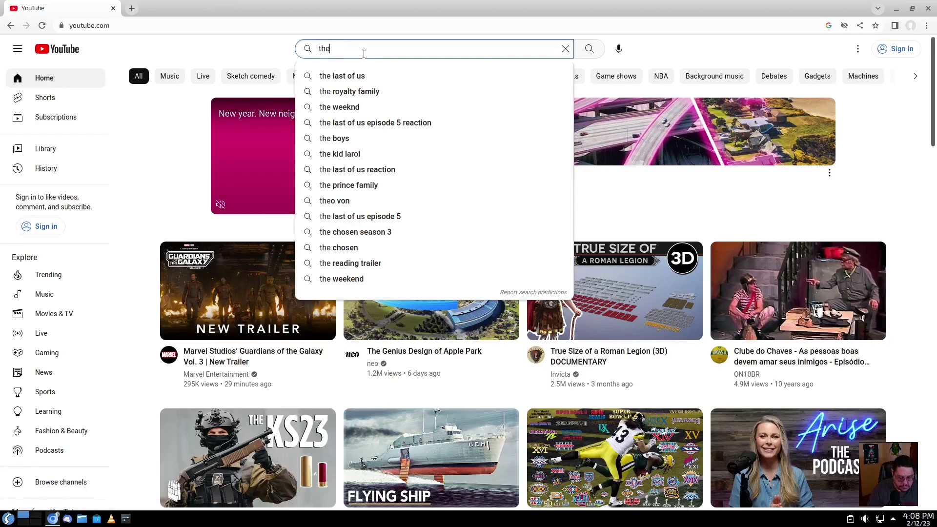
{"action": "type", "text": "l"}
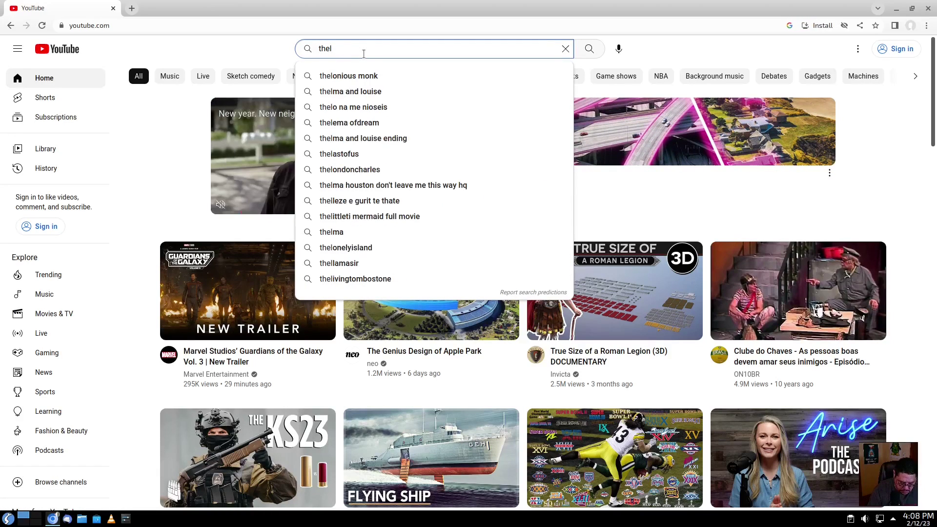
{"action": "key", "text": "BackSpace"}
{"action": "type", "text": "linux tube"}
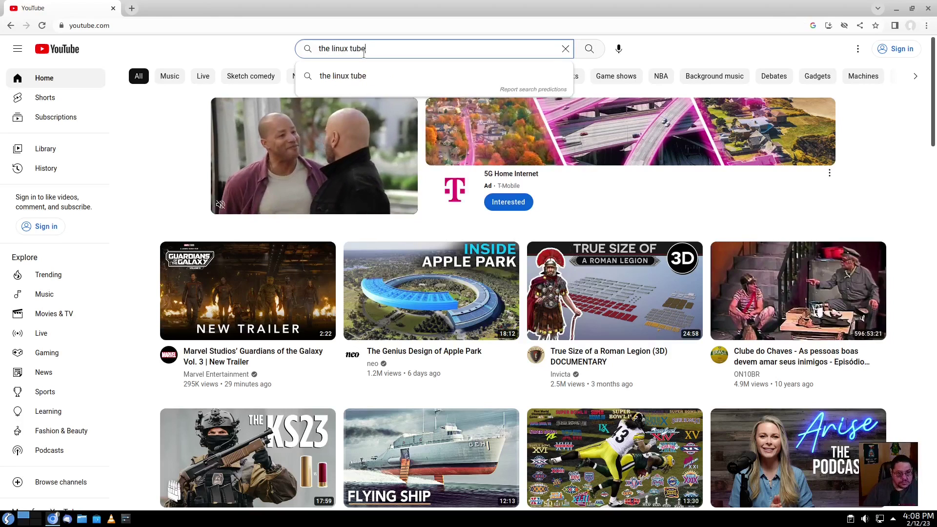
{"action": "key", "text": "Return"}
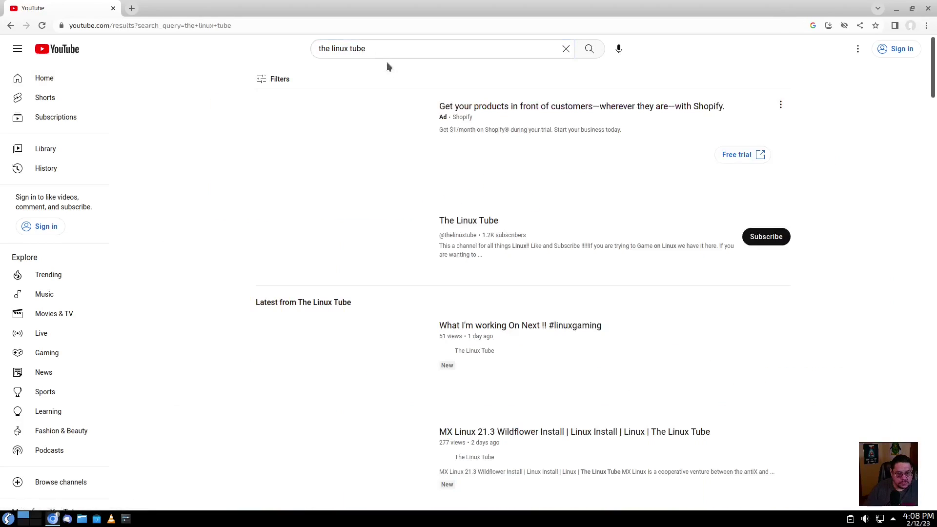
Open The Linux Tube channel, skip ahead in its featured Nobara OS video, and raise the volume
{"action": "left_click", "coordinate": [315, 235]}
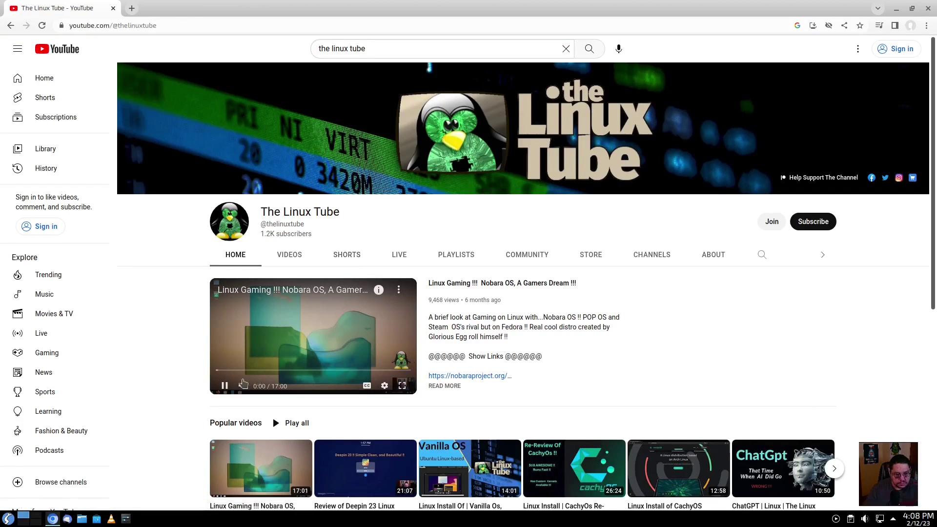
{"action": "left_click", "coordinate": [242, 375]}
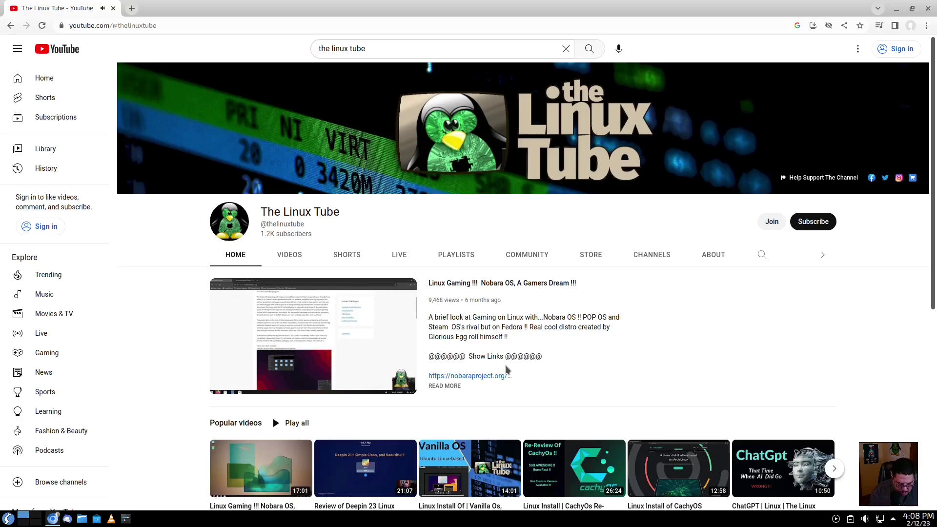
{"action": "key", "text": "XF86AudioRaiseVolume"}
{"action": "key", "text": "XF86AudioRaiseVolume"}
{"action": "key", "text": "XF86AudioRaiseVolume"}
{"action": "key", "text": "XF86AudioRaiseVolume"}
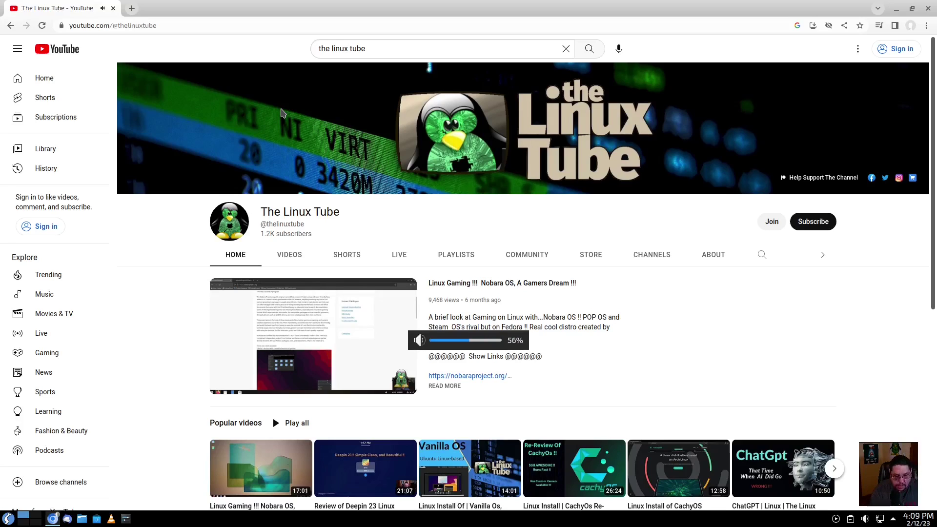
Close the Chromium browser, returning to the bare Neptune desktop
{"action": "left_click", "coordinate": [112, 9]}
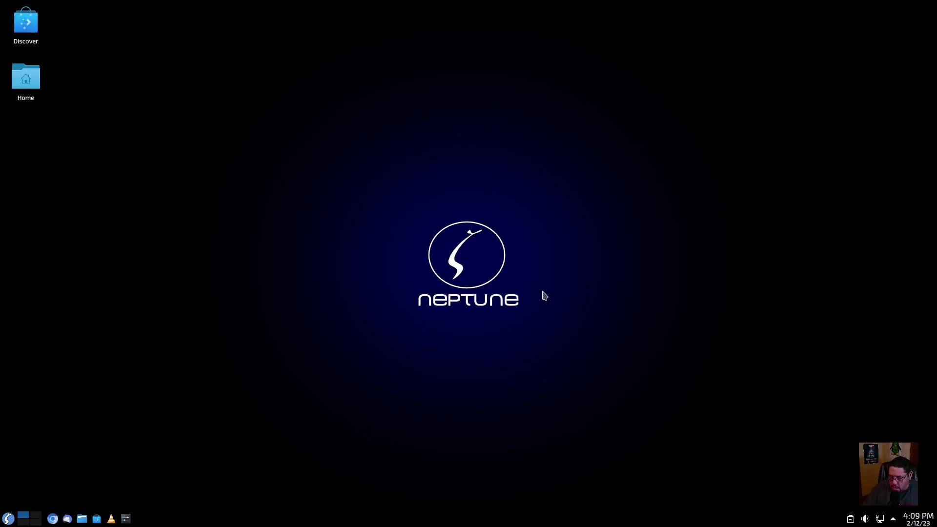